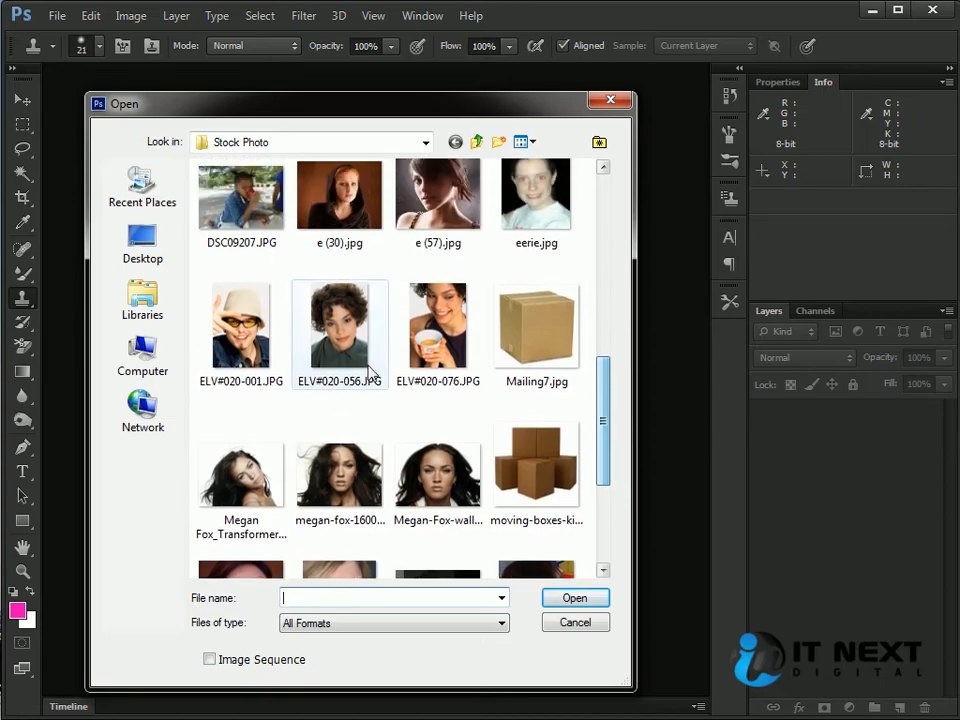
# Step: Open the photo ELV#020-056.JPG, enlarge its document window and bring the forehead into view at 33.33% zoom
pyautogui.doubleClick(358, 345)
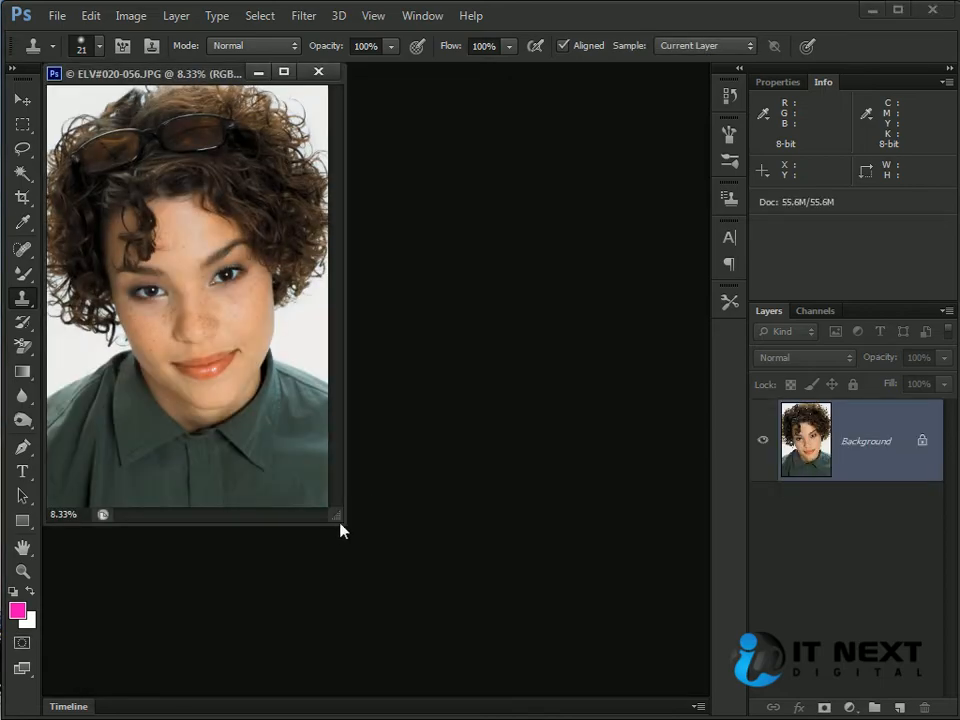
pyautogui.moveTo(340, 530); pyautogui.dragTo(626, 642)
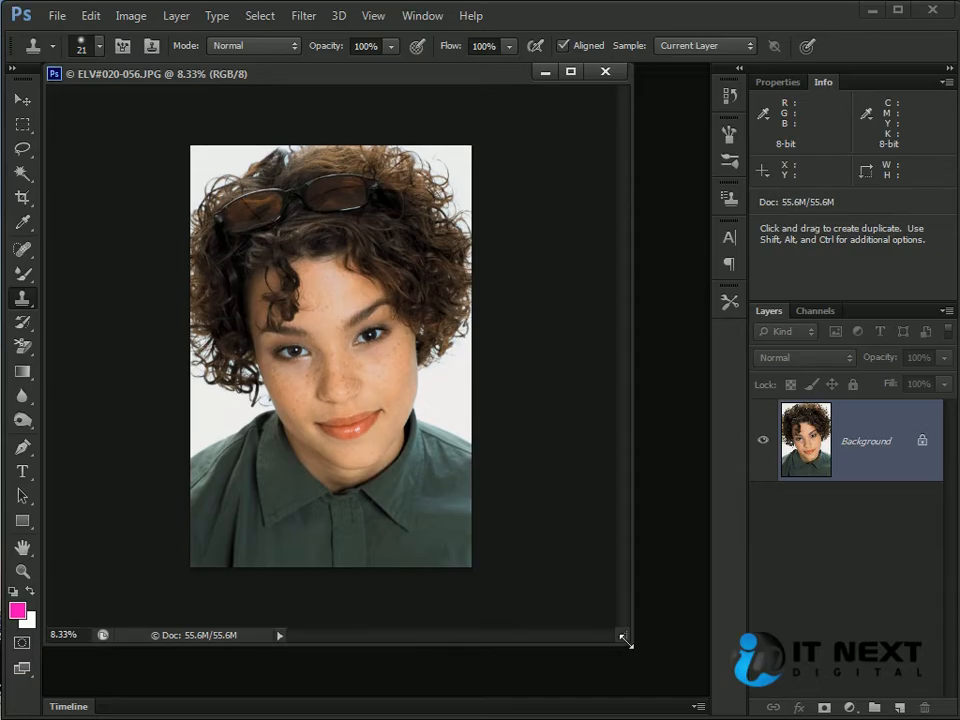
pyautogui.hotkey('ctrl', '+')
pyautogui.hotkey('ctrl', '+')
pyautogui.hotkey('ctrl', '+')
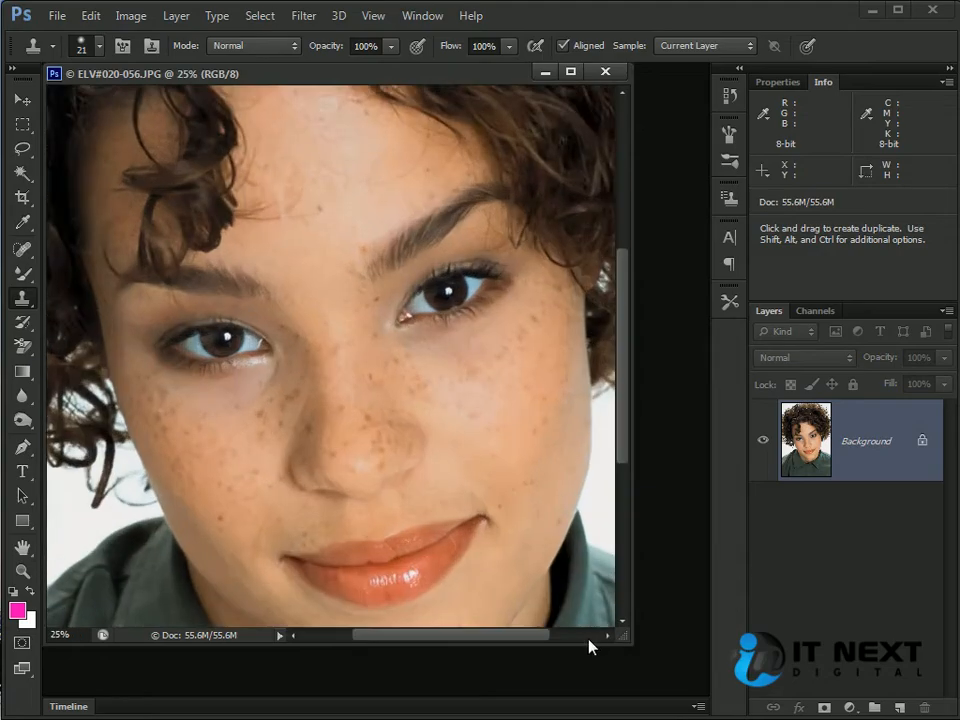
pyautogui.hotkey('ctrl', '+')
pyautogui.moveTo(281, 369); pyautogui.dragTo(367, 427)
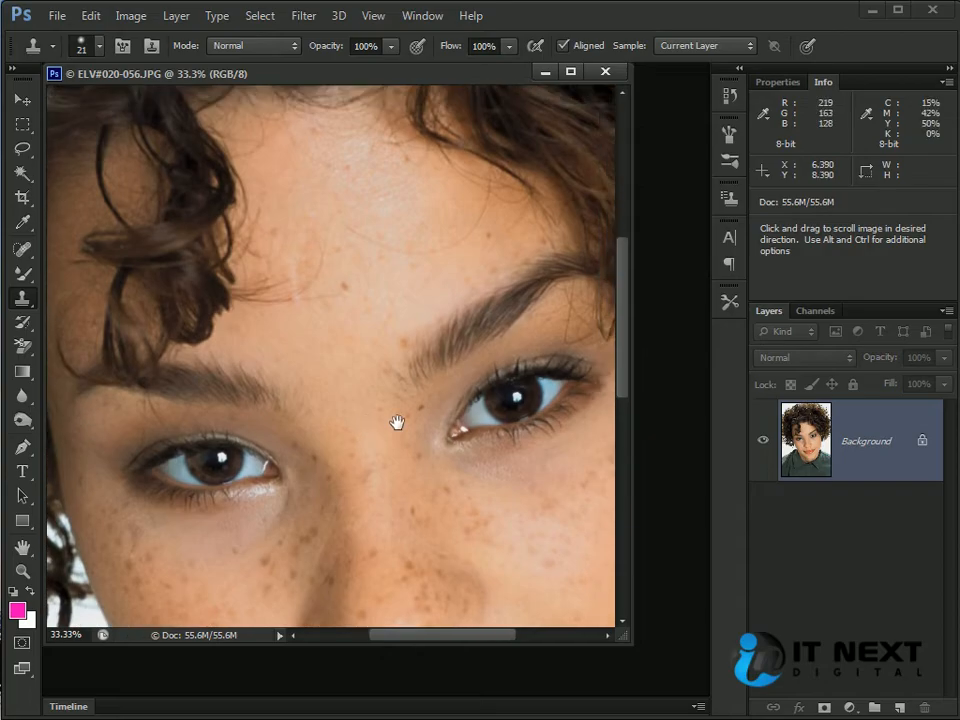
# Step: Enlarge the Clone Stamp brush to 70 px
pyautogui.press(']')
pyautogui.press(']')
pyautogui.press(']')
pyautogui.press(']')
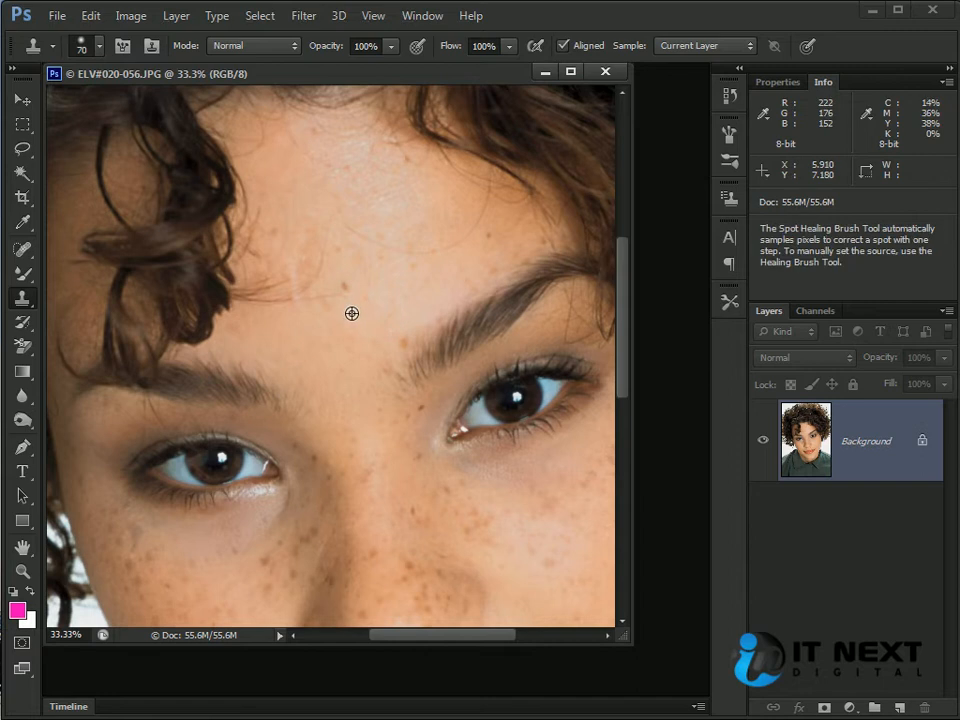
pyautogui.click(24, 278)
pyautogui.click(30, 252)
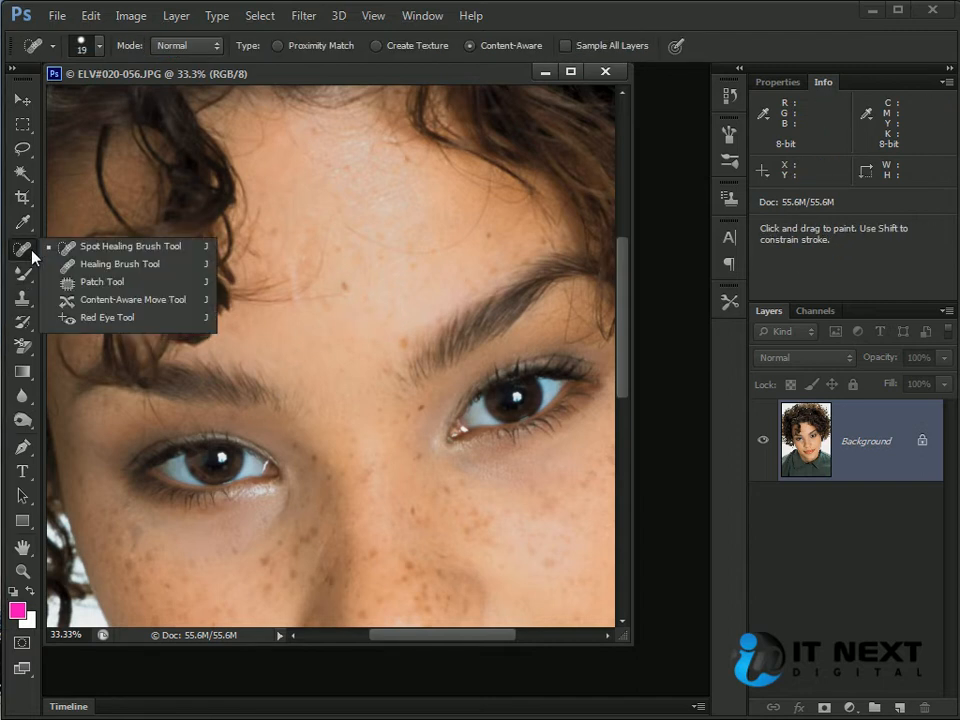
pyautogui.click(126, 265)
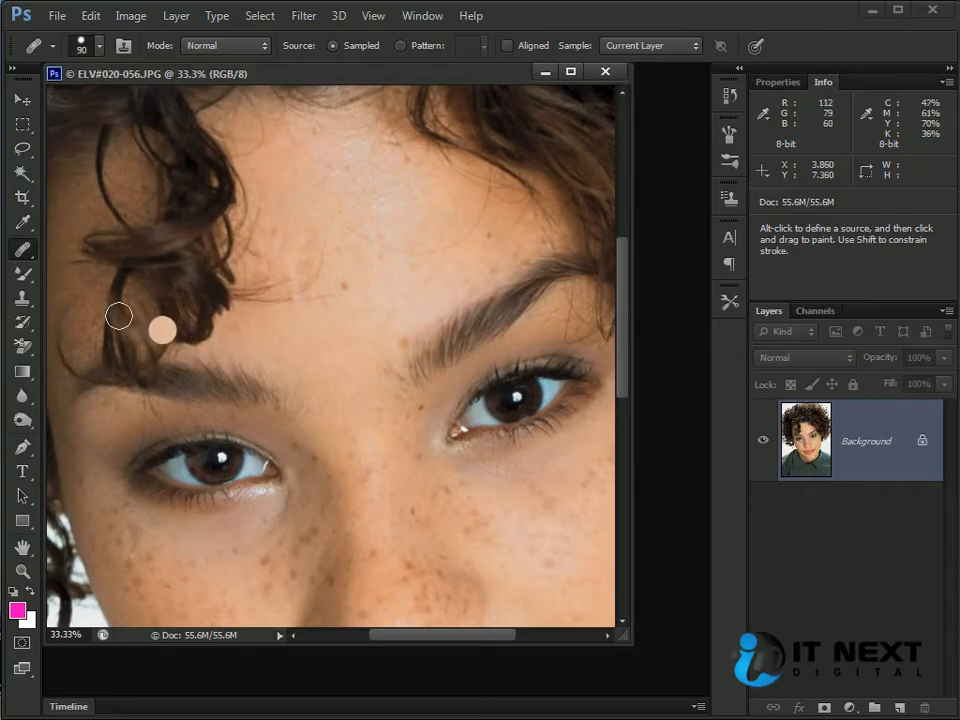
pyautogui.click(23, 303)
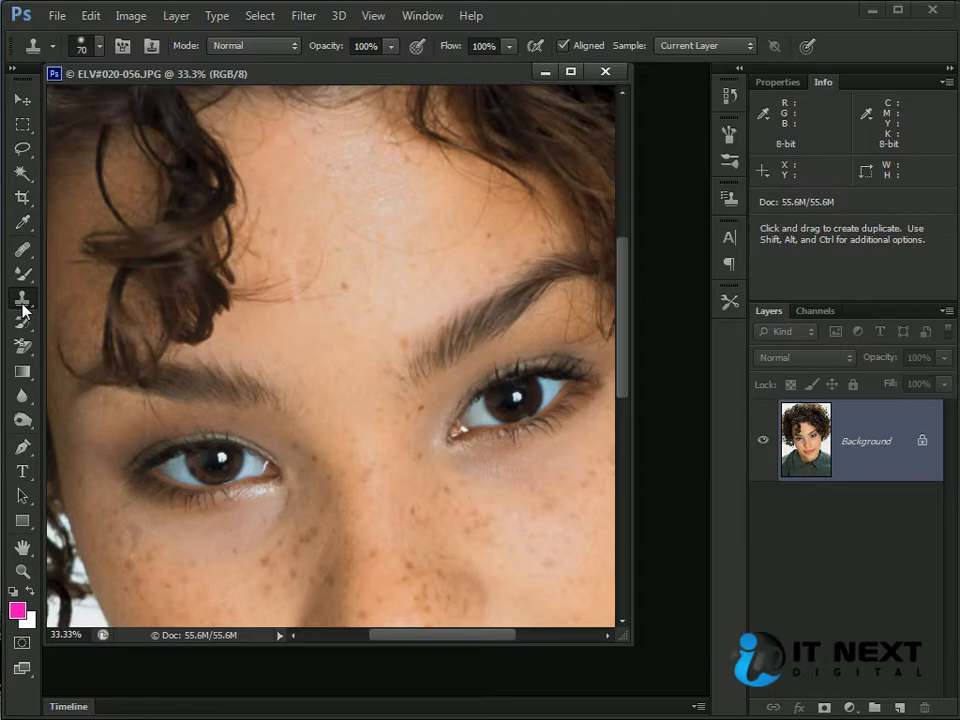
# Step: Clone clean skin from just below over the dark spot in the middle of the forehead, using a 175 px brush
pyautogui.keyDown('alt'); pyautogui.click(347, 313); pyautogui.keyUp('alt')
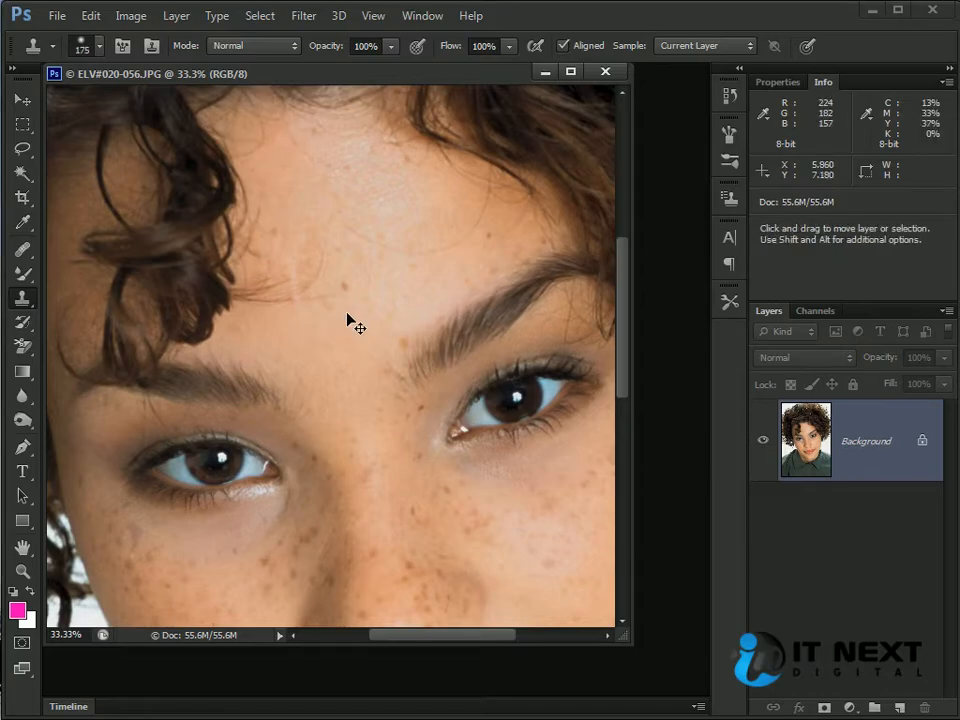
pyautogui.hotkey('ctrl', '+')
pyautogui.hotkey('ctrl', '+')
pyautogui.moveTo(399, 268); pyautogui.dragTo(375, 386)
pyautogui.click(334, 331)
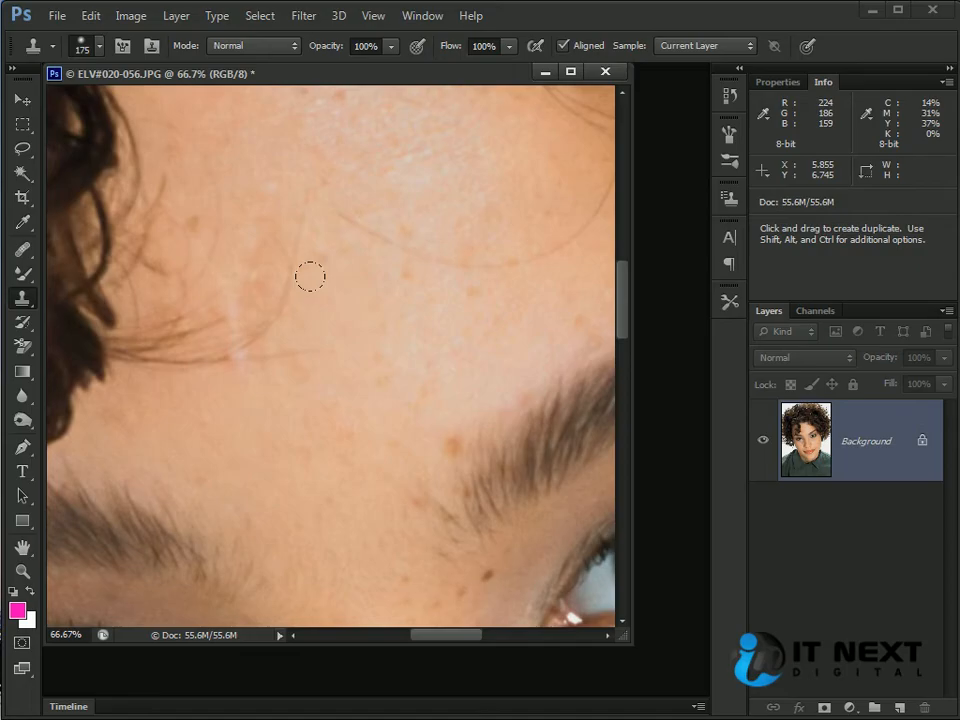
# Step: Try to clone clean forehead skin over the stray hairs beside the curl with a 100 px brush at 100% opacity
pyautogui.keyDown('alt'); pyautogui.click(364, 304); pyautogui.keyUp('alt')
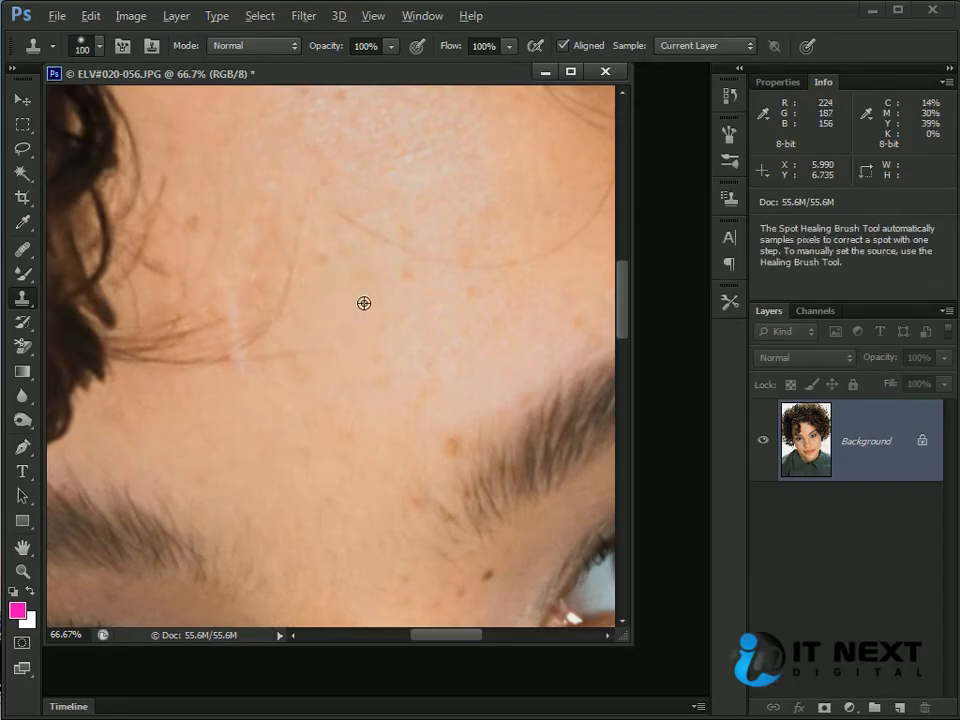
pyautogui.moveTo(229, 296); pyautogui.dragTo(240, 354)
pyautogui.click(368, 467)
pyautogui.hotkey('ctrl', 'z')
pyautogui.moveTo(335, 391)
pyautogui.mouseDown()
pyautogui.moveTo(334, 300)
pyautogui.moveTo(328, 355)
pyautogui.mouseUp()
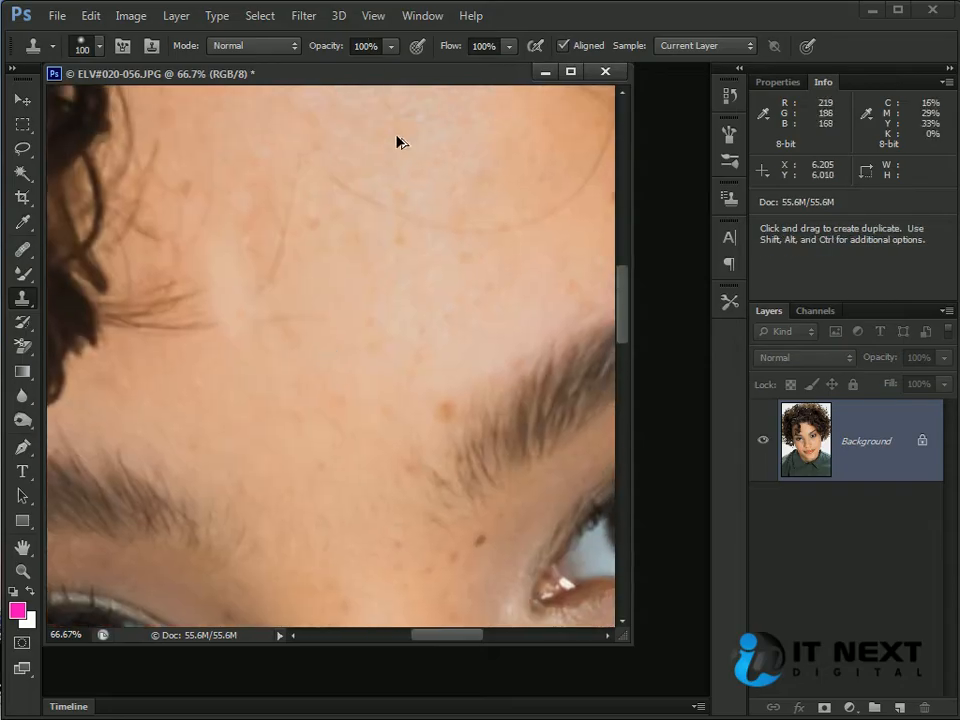
pyautogui.hotkey('ctrl', 'alt', 'z')
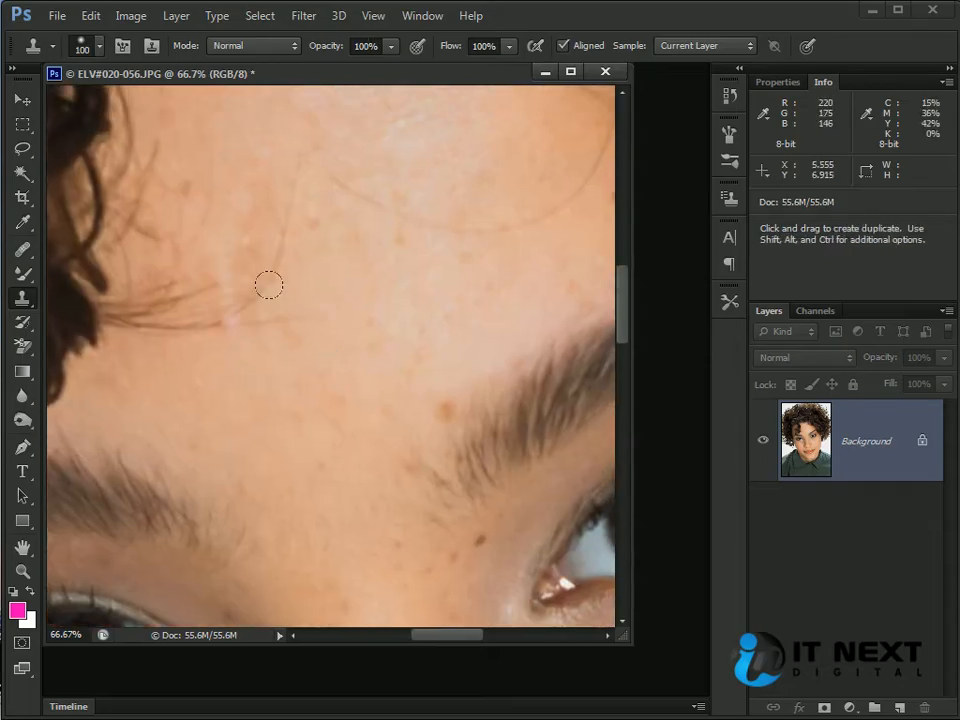
# Step: Set the Clone Stamp opacity to 50% and blend away the stray hair tips beside the forehead curl, resampling nearby skin
pyautogui.click(376, 45)
pyautogui.write('50')
pyautogui.press('Return')
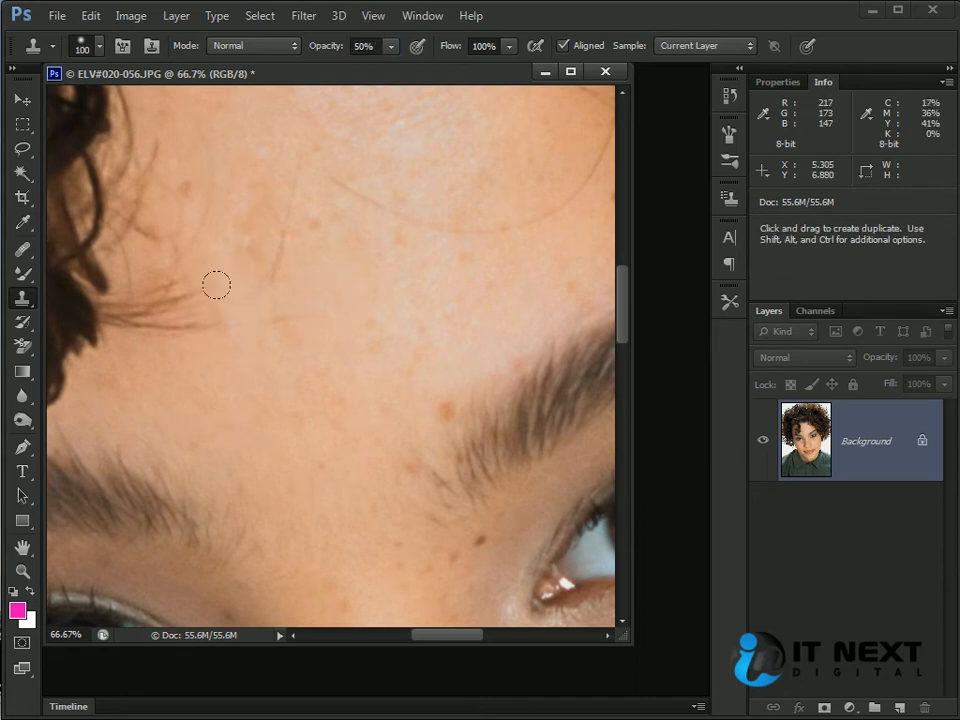
pyautogui.moveTo(221, 251); pyautogui.dragTo(223, 252)
pyautogui.keyDown('alt'); pyautogui.click(189, 358); pyautogui.keyUp('alt')
pyautogui.moveTo(212, 325); pyautogui.dragTo(215, 257)
pyautogui.moveTo(309, 304); pyautogui.dragTo(290, 247)
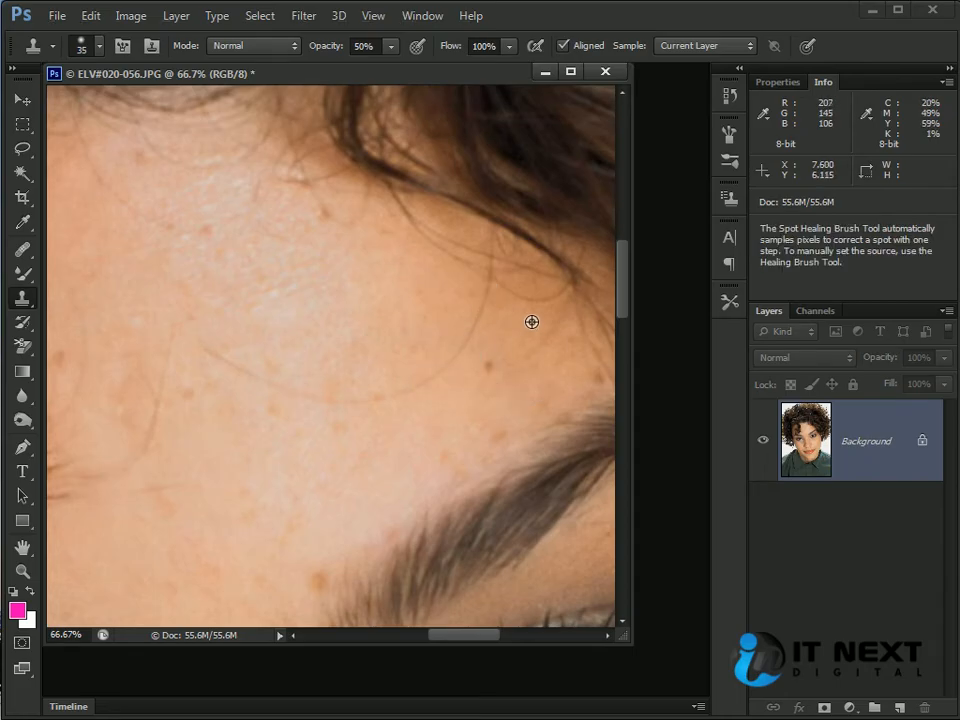
# Step: Clone out the long curved hair across the forehead with a 35 px brush, raising the opacity to 100% to finish it
pyautogui.moveTo(491, 314); pyautogui.dragTo(456, 383)
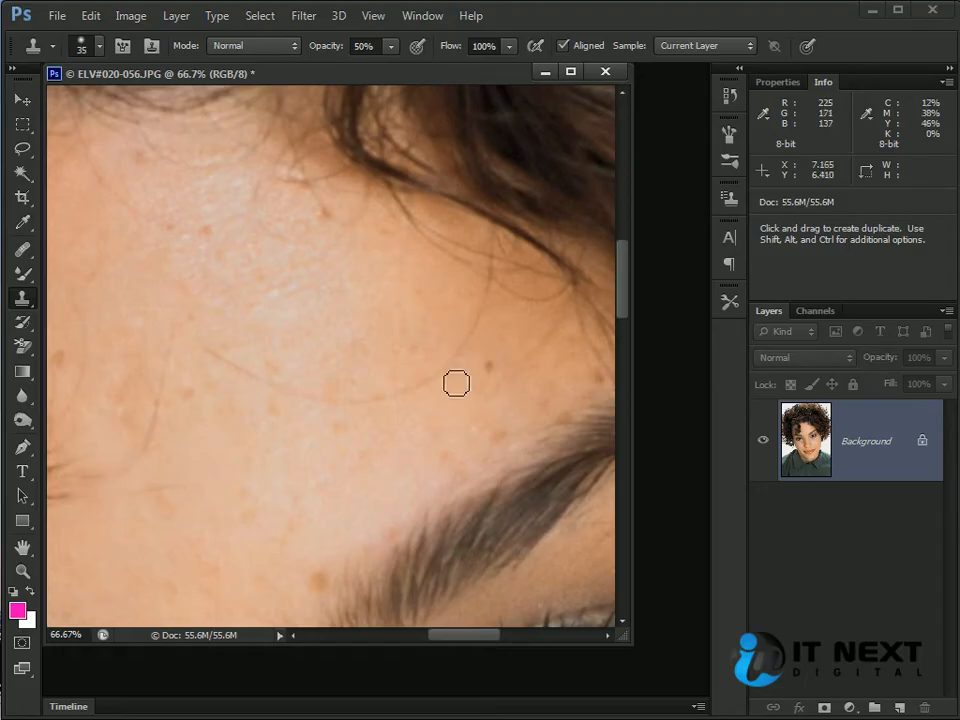
pyautogui.click(370, 50)
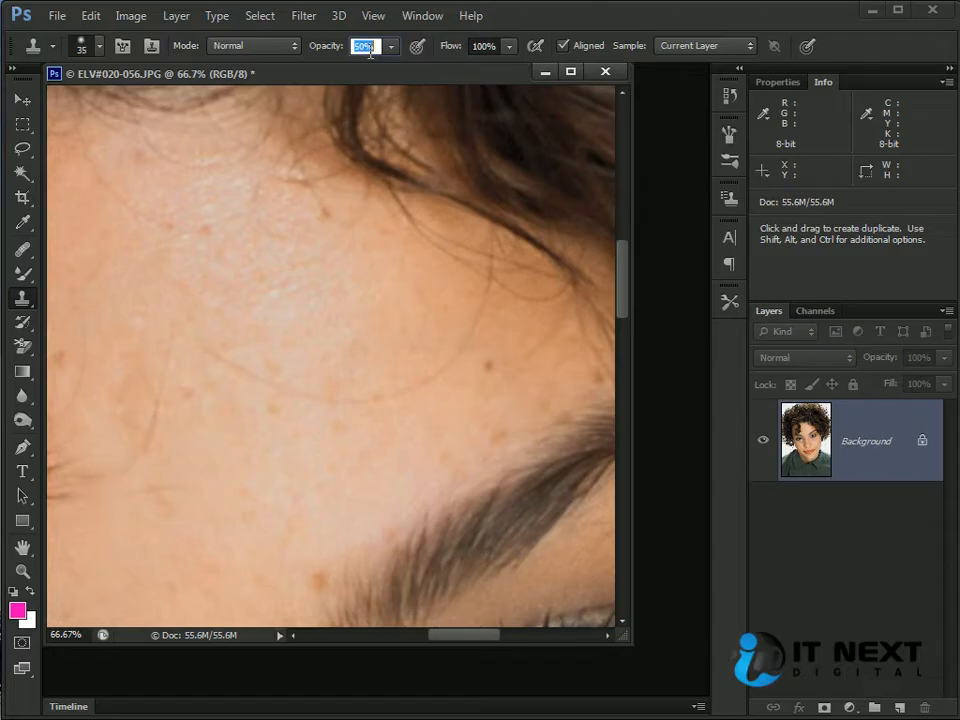
pyautogui.press('Return')
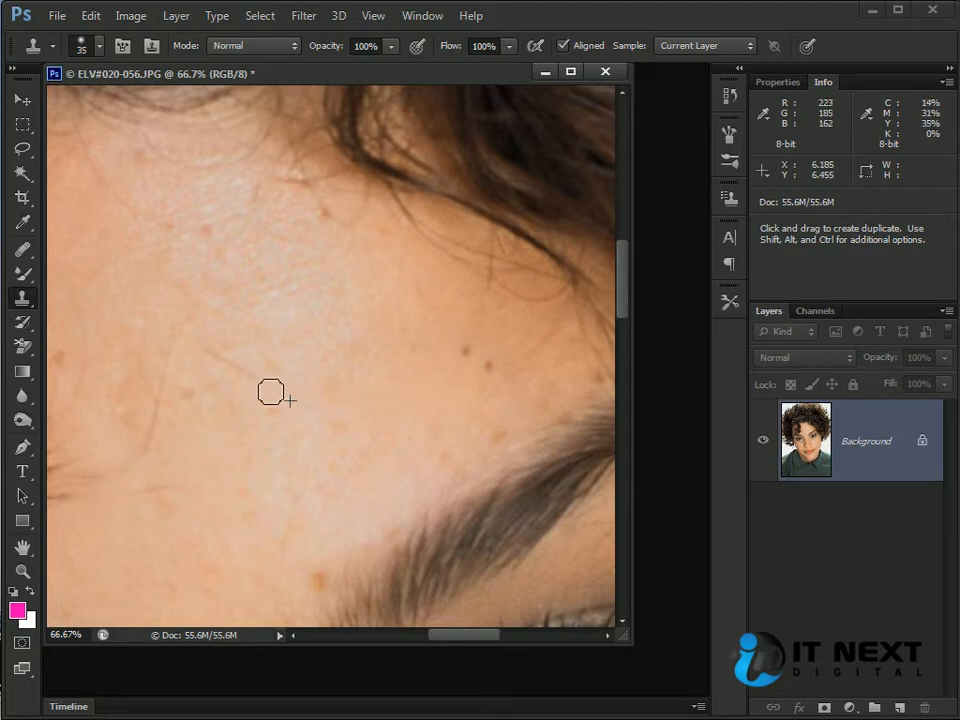
pyautogui.moveTo(216, 360); pyautogui.dragTo(516, 251)
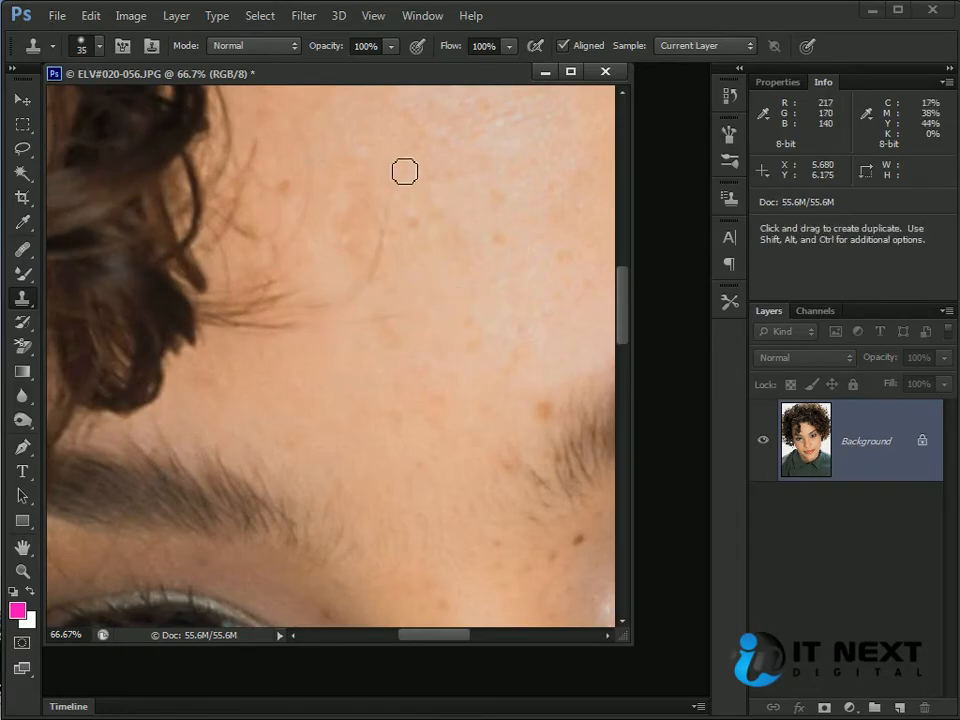
# Step: Clone out the thin strand arching beside the forehead curl, sampling the clear skin next to it
pyautogui.moveTo(395, 200); pyautogui.dragTo(365, 294)
pyautogui.keyDown('alt'); pyautogui.click(456, 297); pyautogui.keyUp('alt')
pyautogui.moveTo(402, 328); pyautogui.dragTo(369, 325)
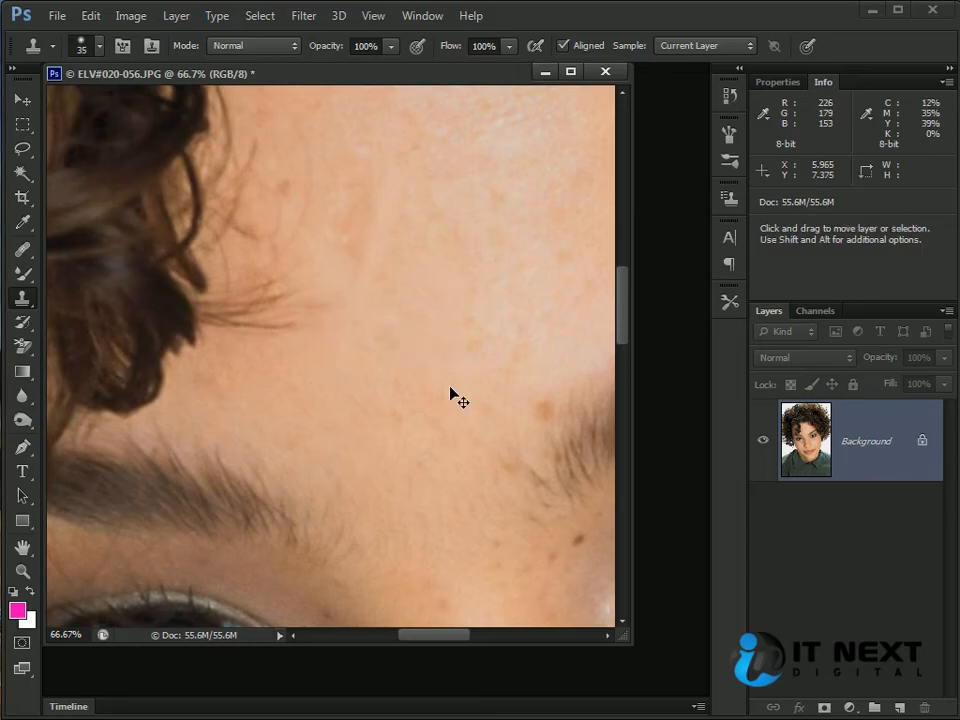
# Step: Enlarge the Clone Stamp brush to 500 px
pyautogui.hotkey('ctrl', '-')
pyautogui.hotkey('ctrl', '-')
pyautogui.hotkey('ctrl', '-')
pyautogui.hotkey('ctrl', '-')
pyautogui.press(']')
pyautogui.press(']')
pyautogui.press(']')
pyautogui.press(']')
pyautogui.press(']')
pyautogui.press(']')
pyautogui.press(']')
pyautogui.press(']')
pyautogui.press(']')
pyautogui.press(']')
pyautogui.press(']')
pyautogui.press(']')
pyautogui.press(']')
pyautogui.press(']')
pyautogui.press(']')
pyautogui.press(']')
pyautogui.press(']')
pyautogui.press(']')
pyautogui.press(']')
pyautogui.press(']')
pyautogui.press('[')
pyautogui.press('[')
pyautogui.press('[')
pyautogui.press('[')
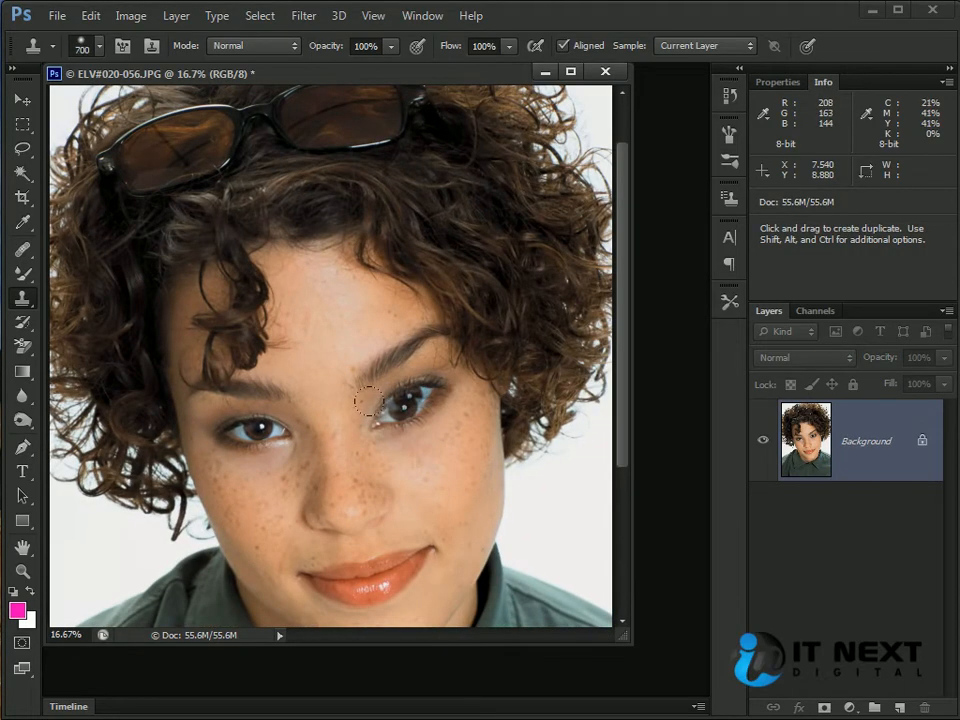
pyautogui.press('[')
pyautogui.press('[')
pyautogui.press('[')
# Step: Try to clone the eye beside the hairline onto the forehead with the 500 px brush, and undo it
pyautogui.hotkey('ctrl', '+')
pyautogui.hotkey('ctrl', '+')
pyautogui.hotkey('ctrl', '+')
pyautogui.moveTo(490, 440); pyautogui.dragTo(317, 386)
pyautogui.hotkey('ctrl', '-')
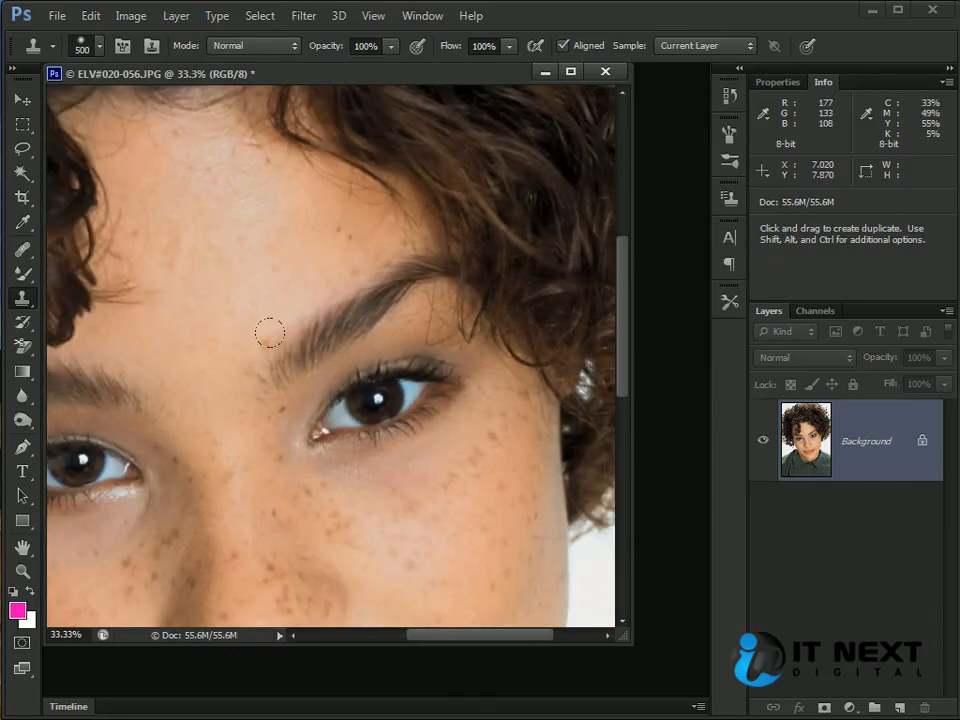
pyautogui.keyDown('alt'); pyautogui.click(379, 402); pyautogui.keyUp('alt')
pyautogui.moveTo(176, 188)
pyautogui.mouseDown()
pyautogui.moveTo(211, 186)
pyautogui.moveTo(171, 172)
pyautogui.moveTo(161, 208)
pyautogui.moveTo(181, 167)
pyautogui.moveTo(157, 196)
pyautogui.moveTo(210, 178)
pyautogui.moveTo(180, 175)
pyautogui.moveTo(155, 204)
pyautogui.mouseUp()
pyautogui.moveTo(369, 383)
pyautogui.mouseDown()
pyautogui.moveTo(411, 305)
pyautogui.moveTo(430, 361)
pyautogui.mouseUp()
pyautogui.hotkey('ctrl', 'z')
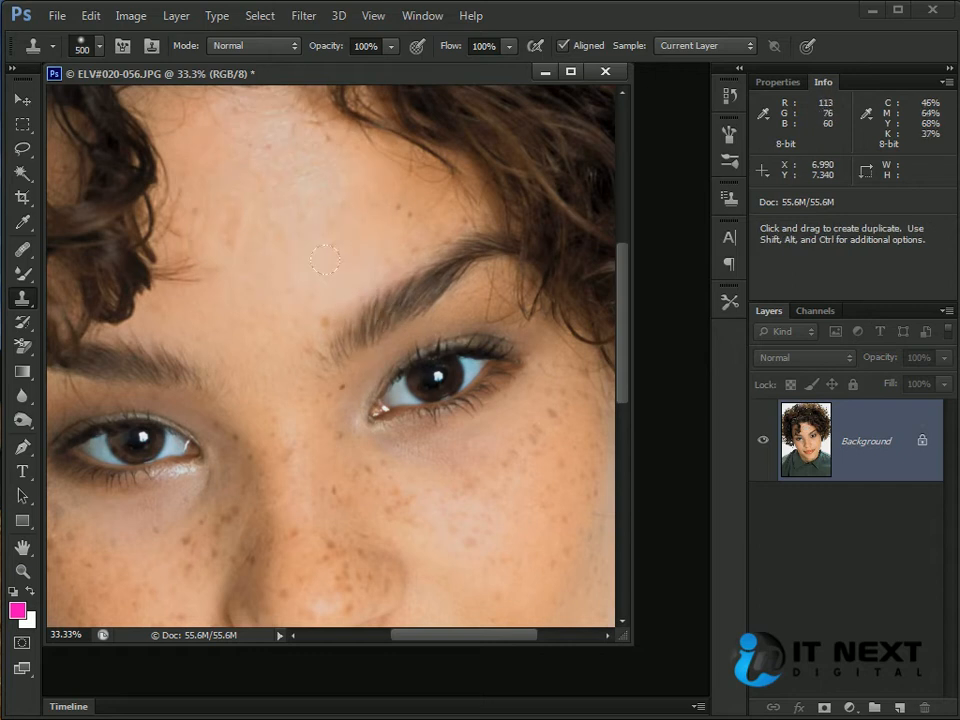
# Step: Sample the lips and clone them onto the cheek on the image's right side with the 500 px brush
pyautogui.moveTo(313, 256)
pyautogui.mouseDown()
pyautogui.moveTo(467, 167)
pyautogui.moveTo(381, 152)
pyautogui.moveTo(360, 240)
pyautogui.moveTo(400, 183)
pyautogui.moveTo(393, 179)
pyautogui.mouseUp()
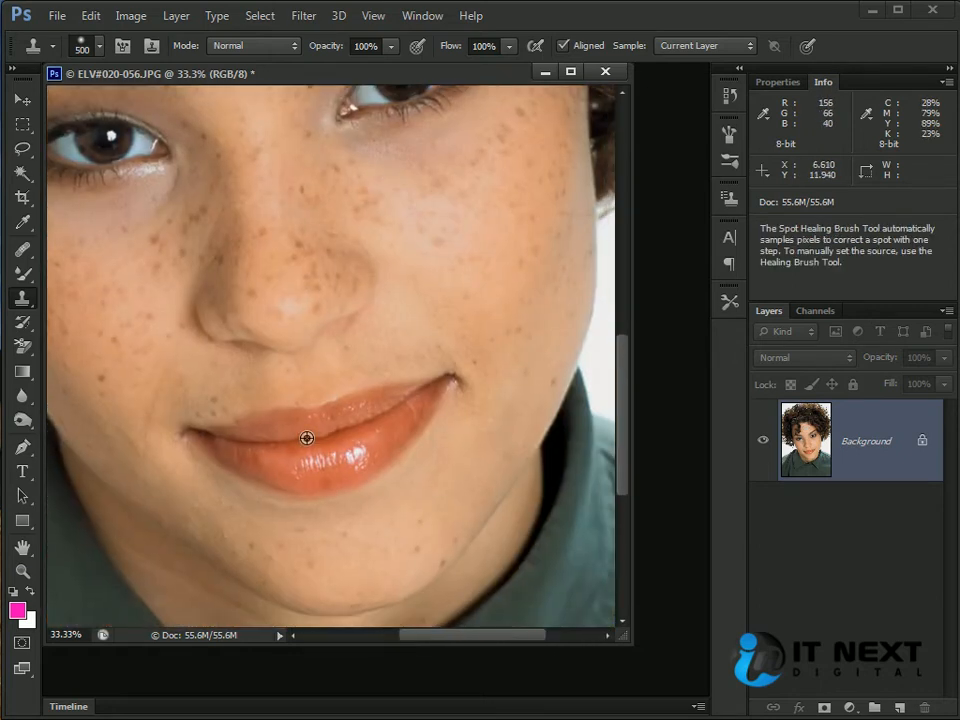
pyautogui.keyDown('alt'); pyautogui.click(320, 437); pyautogui.keyUp('alt')
pyautogui.moveTo(508, 189)
pyautogui.mouseDown()
pyautogui.moveTo(469, 184)
pyautogui.moveTo(445, 208)
pyautogui.mouseUp()
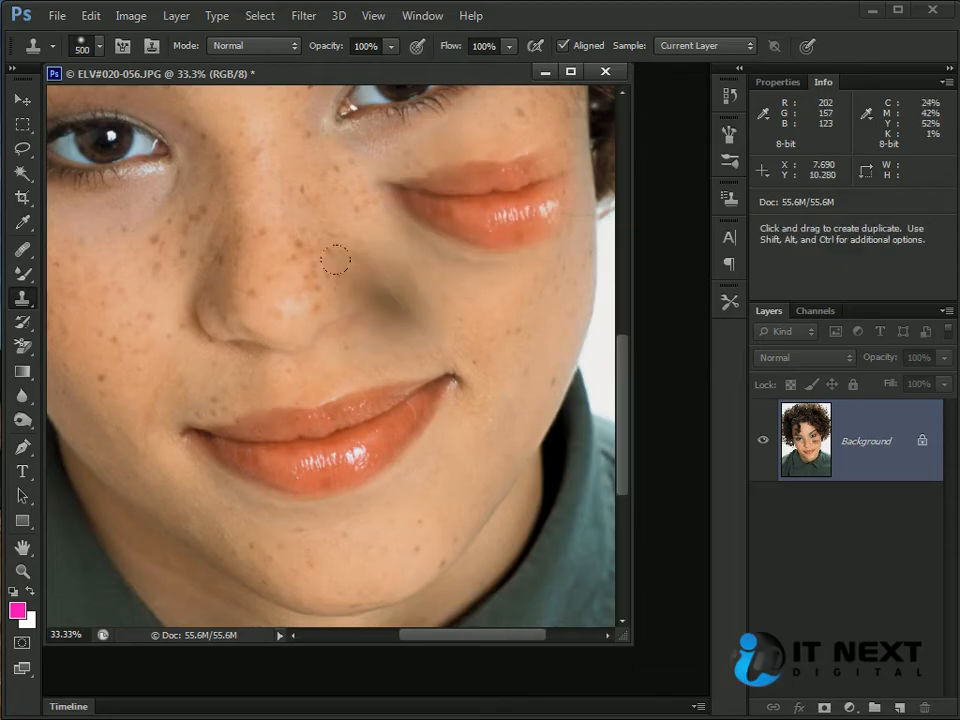
# Step: Clone the lips onto the opposite cheek below the eye, after undoing a stroke made from another sample point
pyautogui.keyDown('alt'); pyautogui.click(100, 560); pyautogui.keyUp('alt')
pyautogui.moveTo(128, 274)
pyautogui.mouseDown()
pyautogui.moveTo(108, 242)
pyautogui.moveTo(128, 276)
pyautogui.moveTo(214, 300)
pyautogui.mouseUp()
pyautogui.hotkey('ctrl', 'z')
pyautogui.moveTo(299, 345)
pyautogui.mouseDown()
pyautogui.moveTo(439, 214)
pyautogui.moveTo(414, 371)
pyautogui.mouseUp()
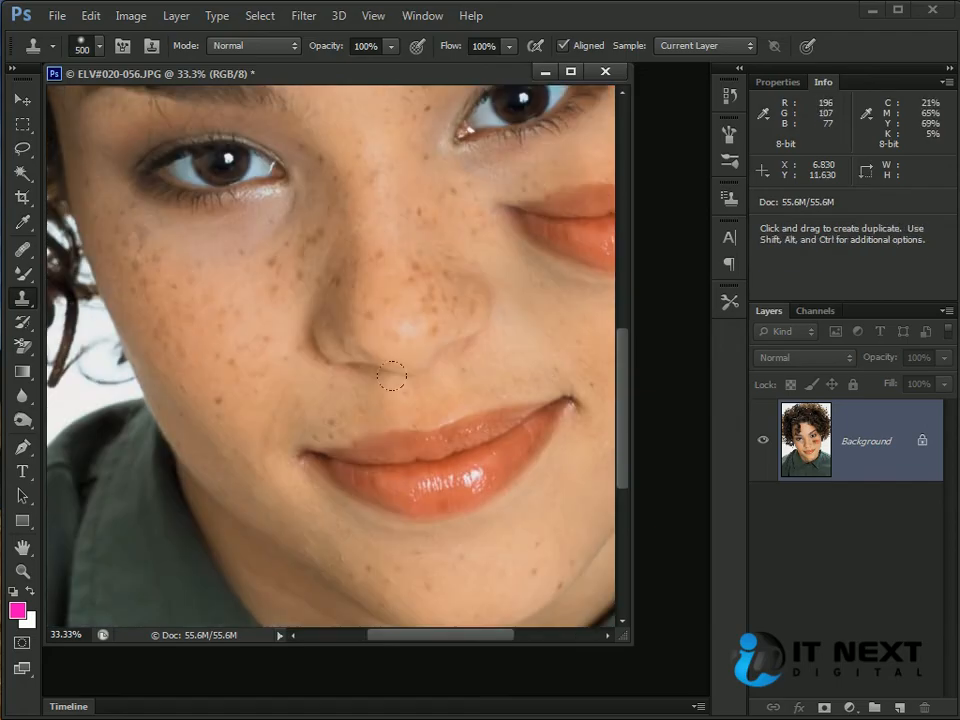
pyautogui.keyDown('alt'); pyautogui.click(438, 468); pyautogui.keyUp('alt')
pyautogui.moveTo(228, 303)
pyautogui.mouseDown()
pyautogui.moveTo(177, 249)
pyautogui.moveTo(258, 278)
pyautogui.moveTo(204, 250)
pyautogui.mouseUp()
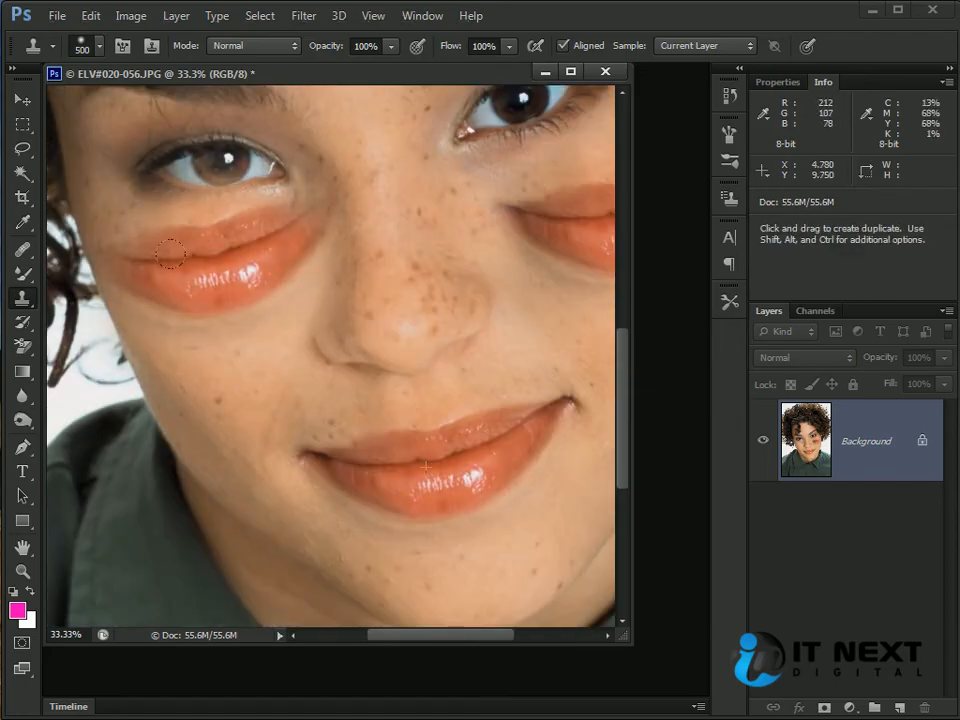
# Step: Undo the cloned lips on both cheeks and the extra test stroke, restoring the whole face
pyautogui.hotkey('ctrl', 'alt', 'z')
pyautogui.hotkey('ctrl', 'alt', 'z')
pyautogui.moveTo(500, 231); pyautogui.dragTo(469, 449)
pyautogui.click(475, 415)
pyautogui.hotkey('ctrl', 'z')
pyautogui.hotkey('ctrl', '-')
pyautogui.hotkey('ctrl', '-')
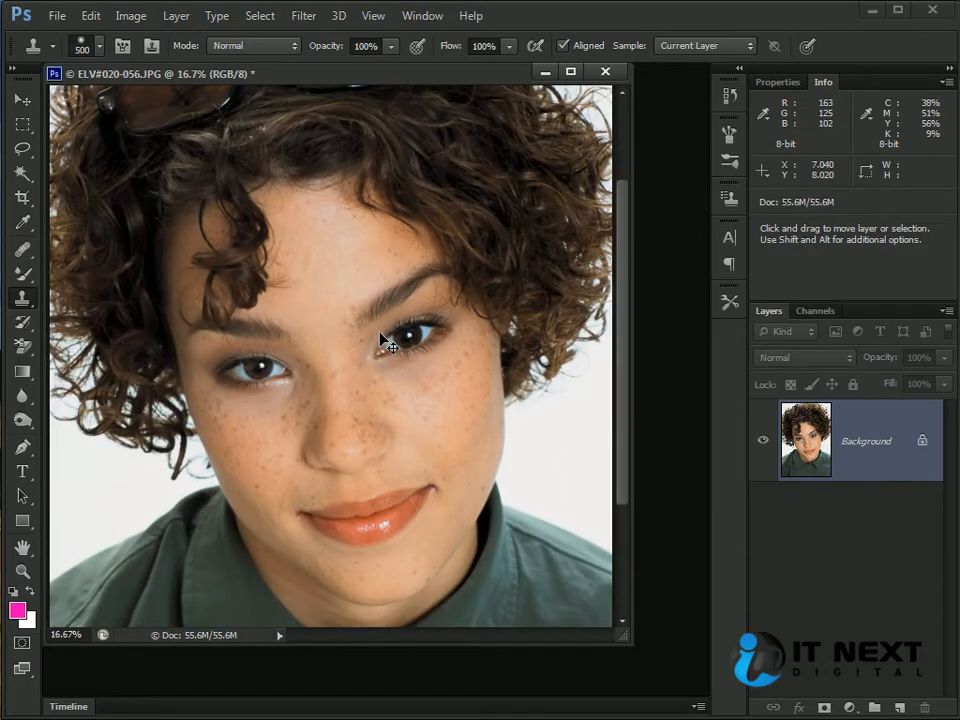
# Step: Reduce the Clone Stamp brush to 125 px and sample the skin along the side of the nose
pyautogui.hotkey('ctrl', '+')
pyautogui.hotkey('ctrl', '+')
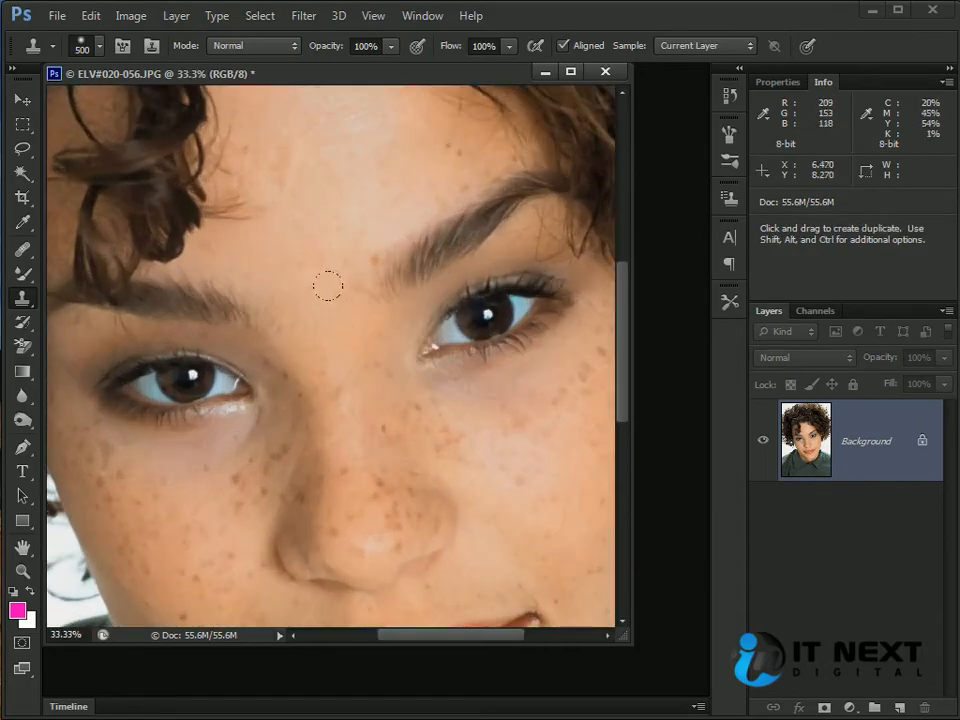
pyautogui.press('[')
pyautogui.press('[')
pyautogui.press('[')
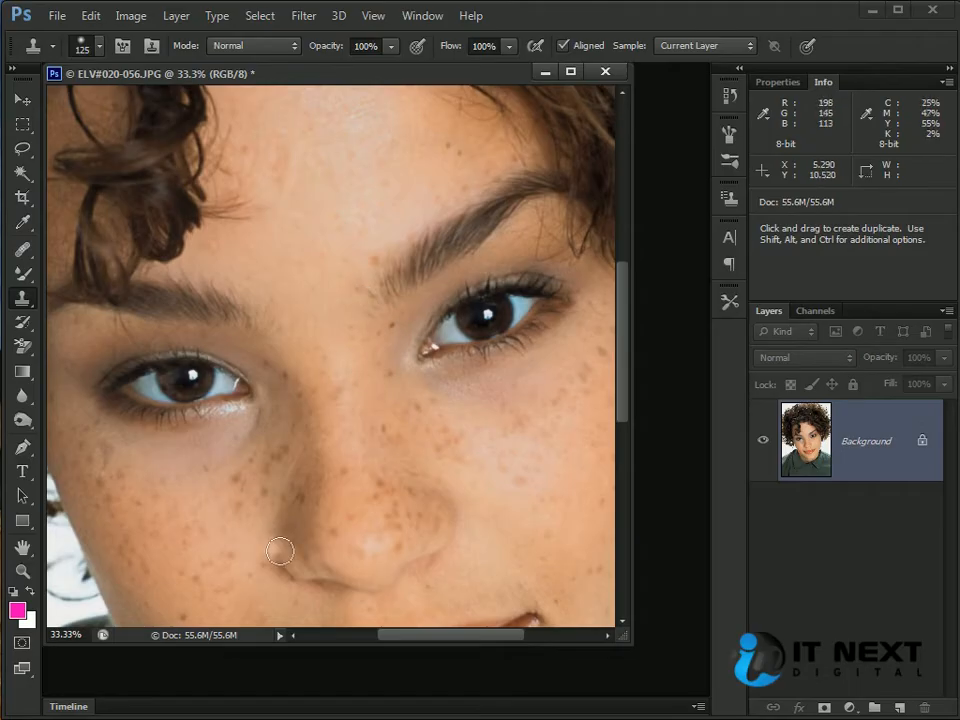
pyautogui.keyDown('alt'); pyautogui.click(312, 464); pyautogui.keyUp('alt')
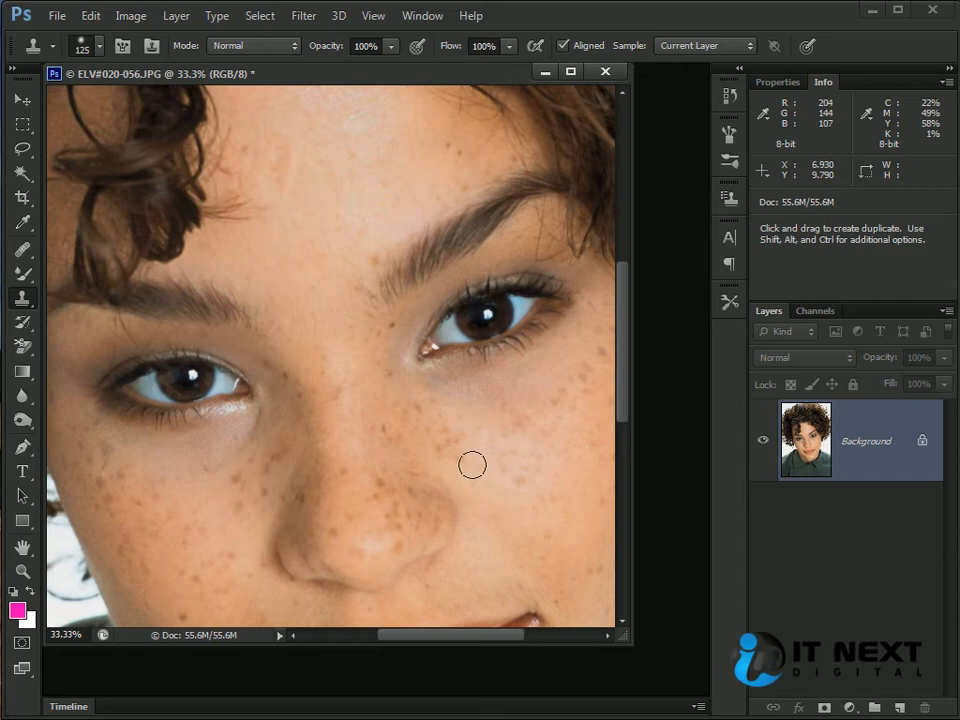
# Step: Try to clone clear skin over the freckles on the cheek beside the nose with the 125 px brush
pyautogui.moveTo(471, 463); pyautogui.dragTo(199, 369)
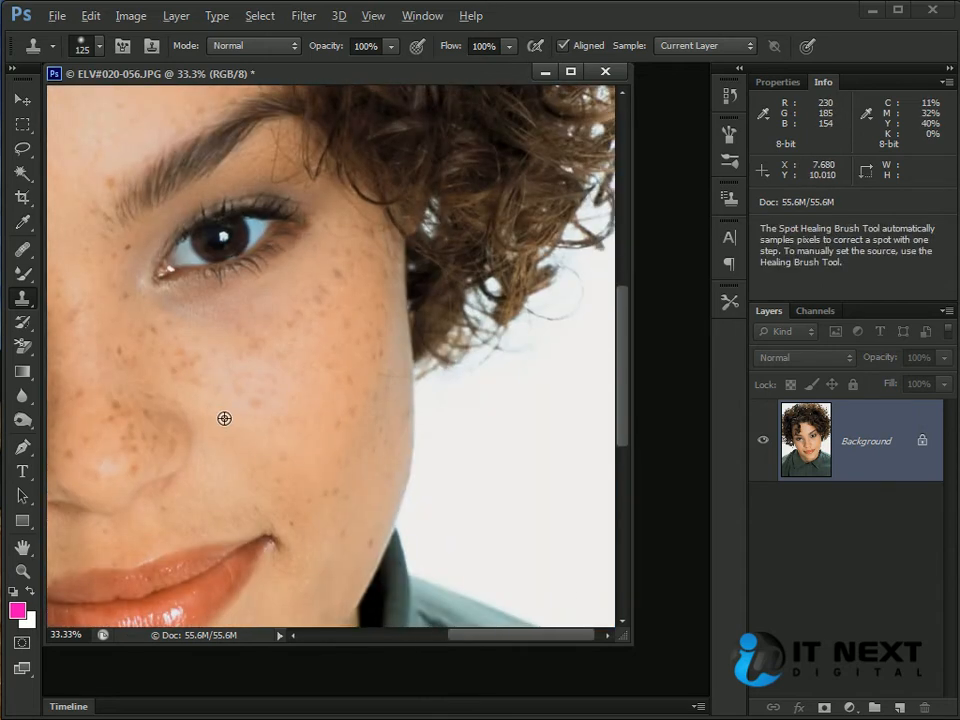
pyautogui.press('shift')
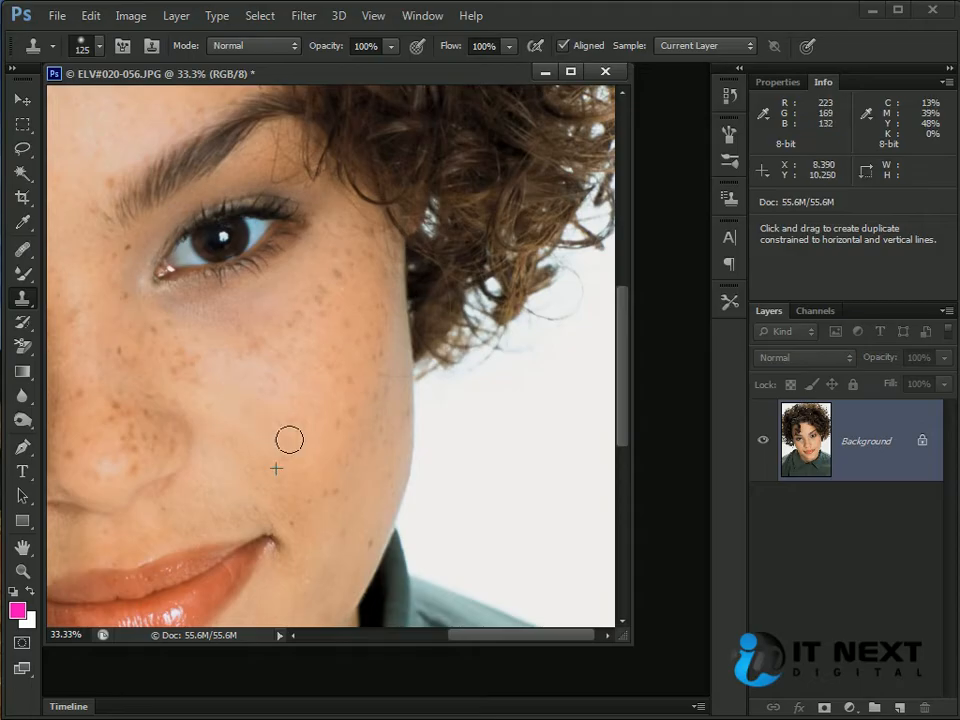
pyautogui.press('ctrl')
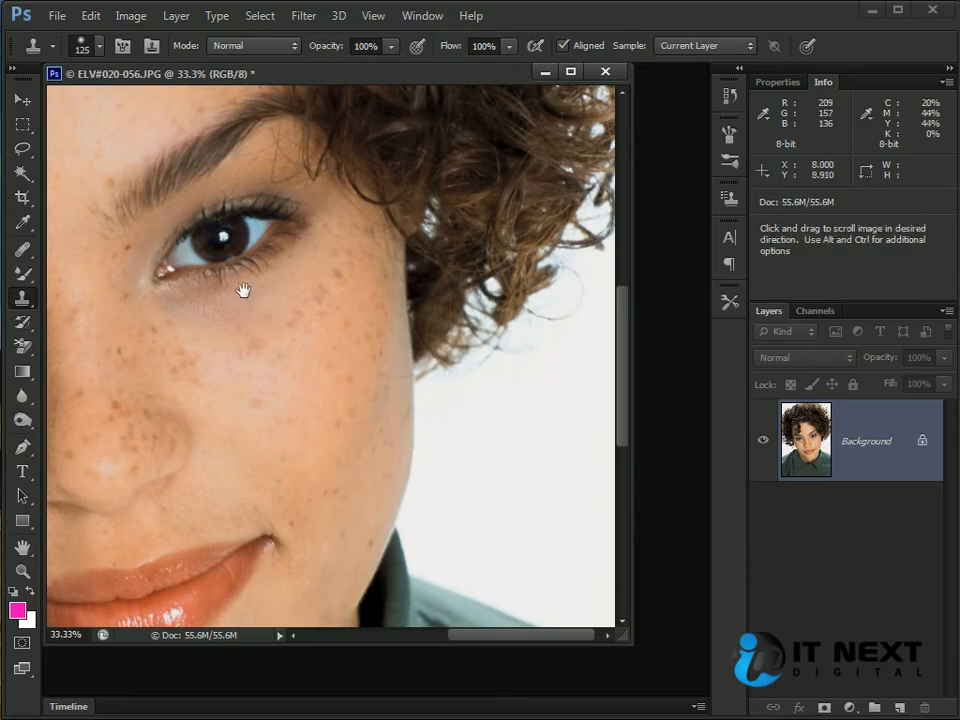
pyautogui.press('space')
pyautogui.moveTo(266, 326); pyautogui.dragTo(522, 520)
pyautogui.moveTo(403, 332); pyautogui.dragTo(343, 367)
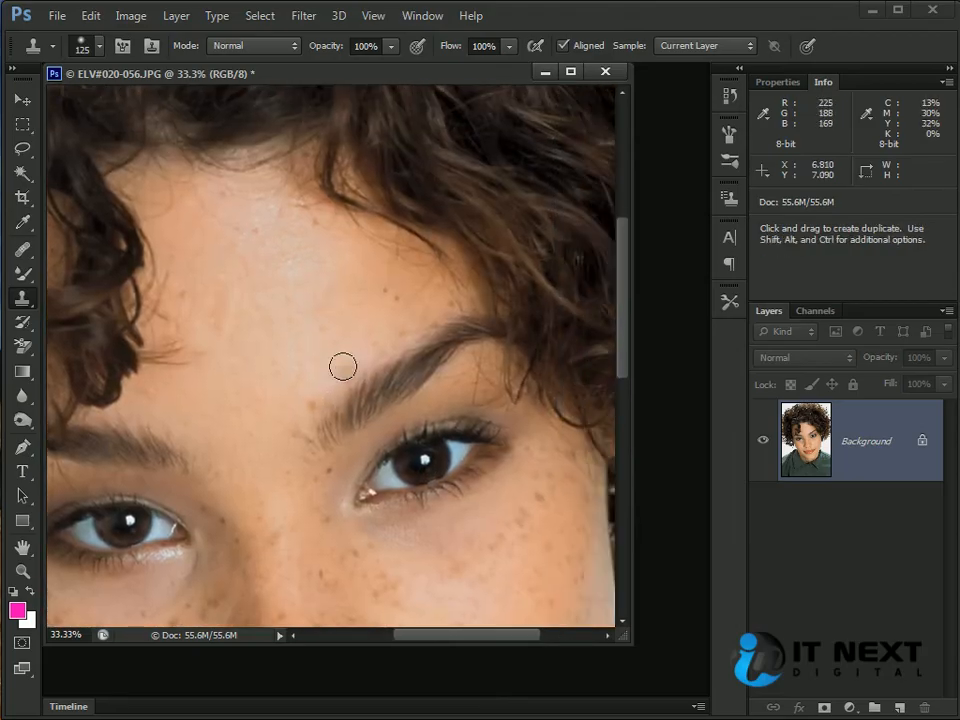
pyautogui.hotkey('ctrl', 'shift', 'n')
pyautogui.press('Return')
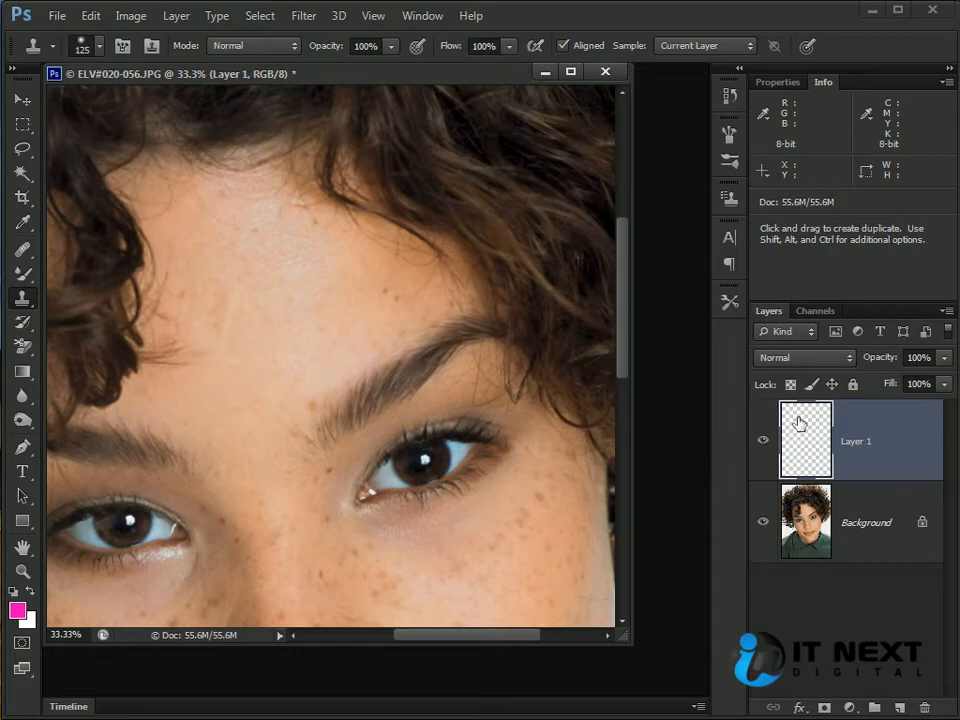
pyautogui.click(912, 705)
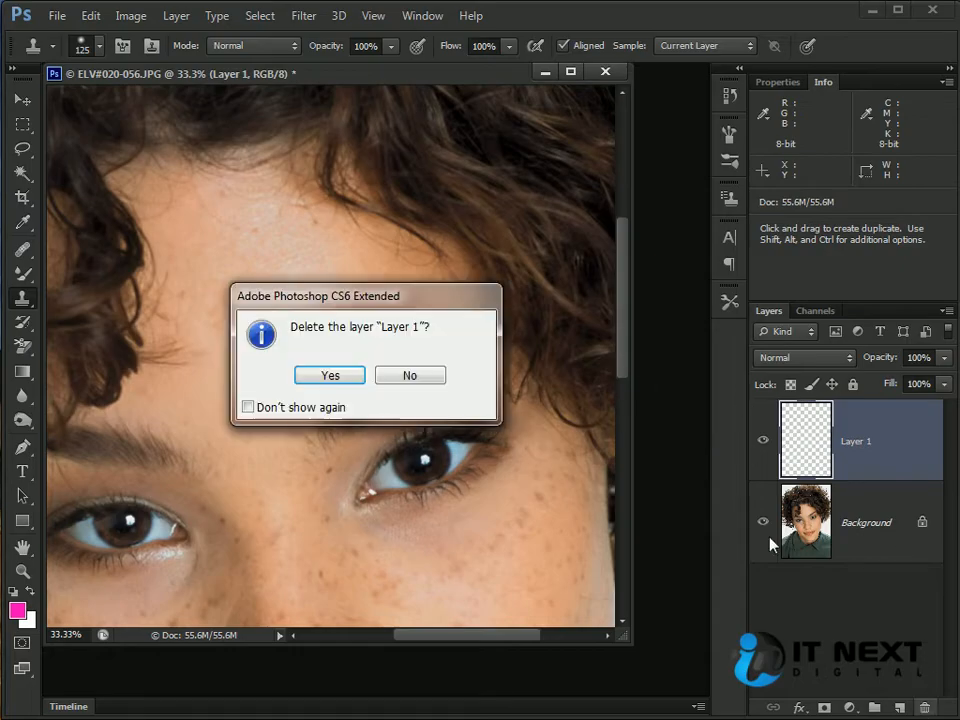
pyautogui.click(344, 376)
# Step: Create a new 800 x 600 pixel RGB document at 72 pixels/inch with a white background
pyautogui.hotkey('ctrl', 'n')
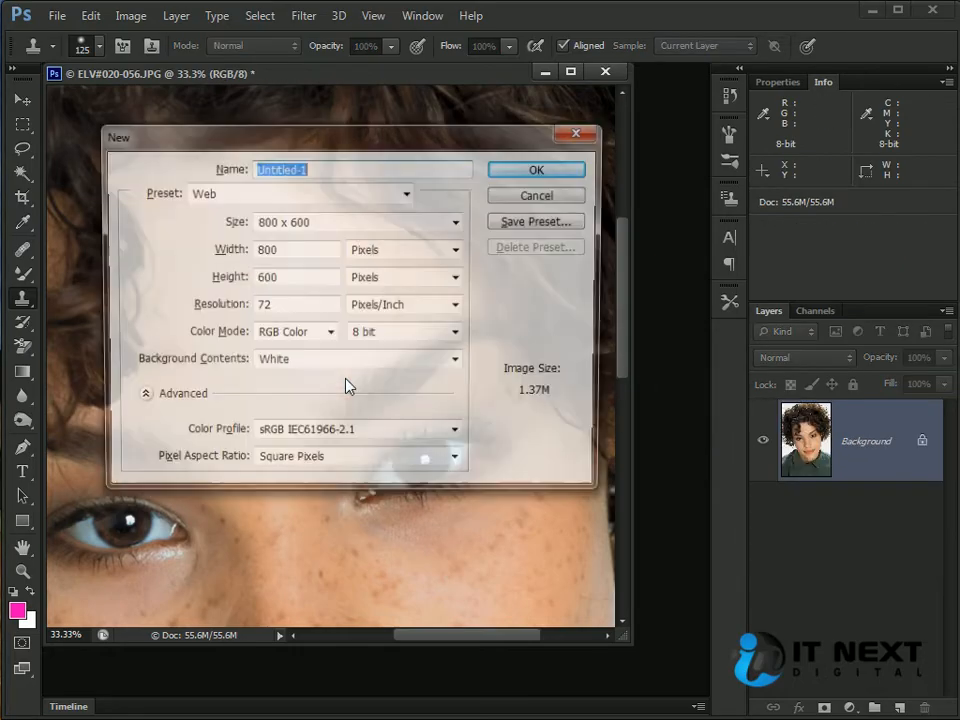
pyautogui.moveTo(439, 129); pyautogui.dragTo(486, 155)
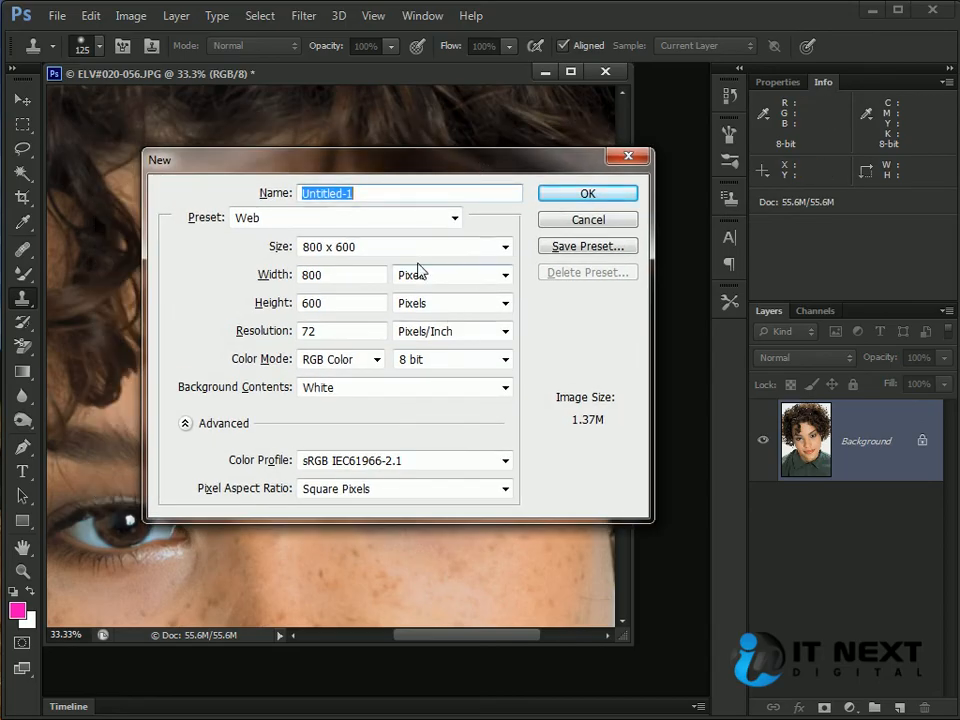
pyautogui.click(566, 192)
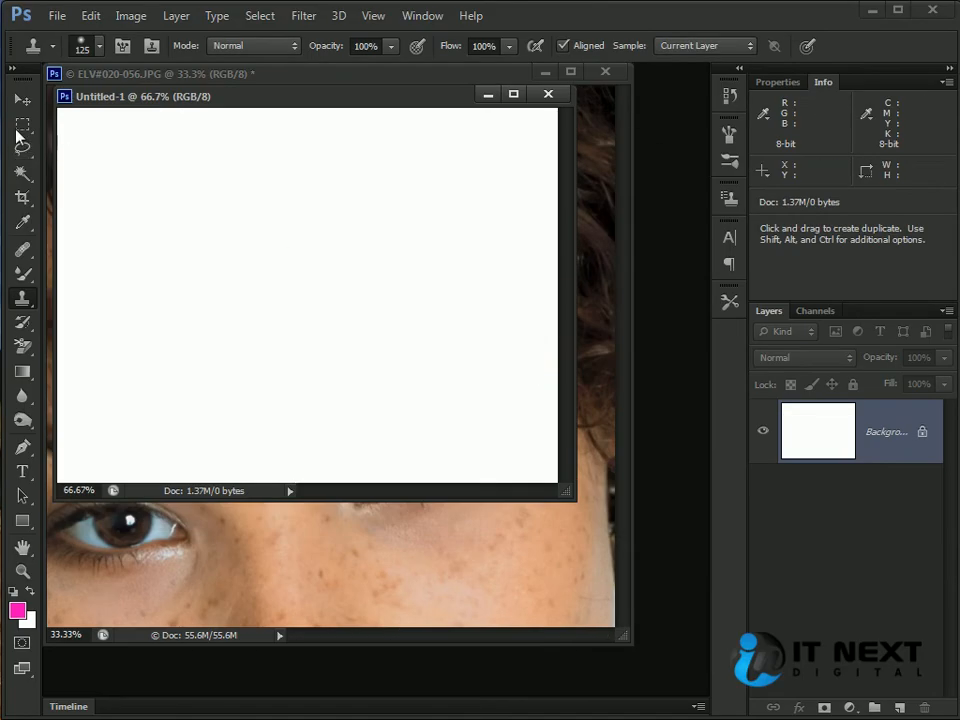
# Step: Fill a thin full-width rectangular selection, about 0.083 high, near the canvas's upper edge with the pink foreground colour on a new layer, and deselect it
pyautogui.click(20, 127)
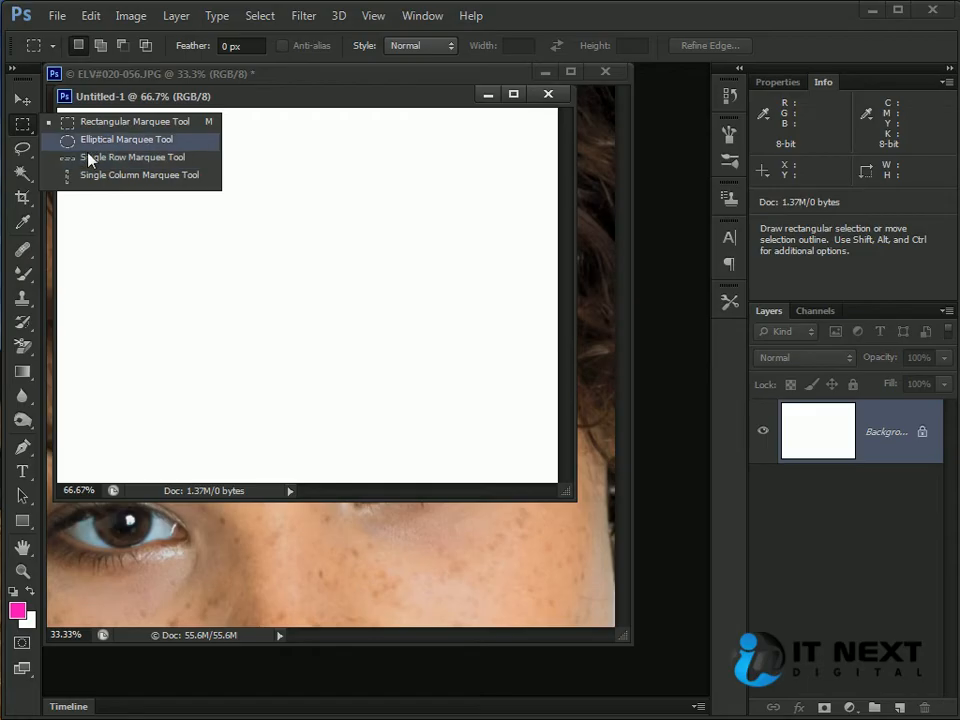
pyautogui.click(70, 121)
pyautogui.moveTo(125, 137); pyautogui.dragTo(577, 127)
pyautogui.hotkey('ctrl', 'shift', 'n')
pyautogui.press('Return')
pyautogui.hotkey('alt', 'BackSpace')
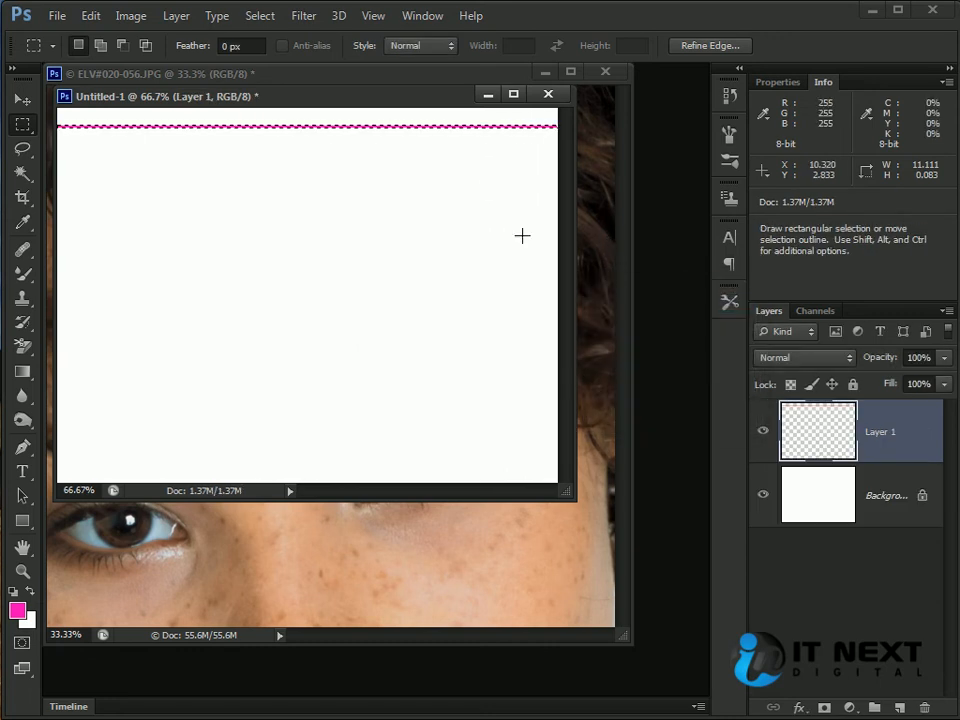
pyautogui.hotkey('ctrl', 'd')
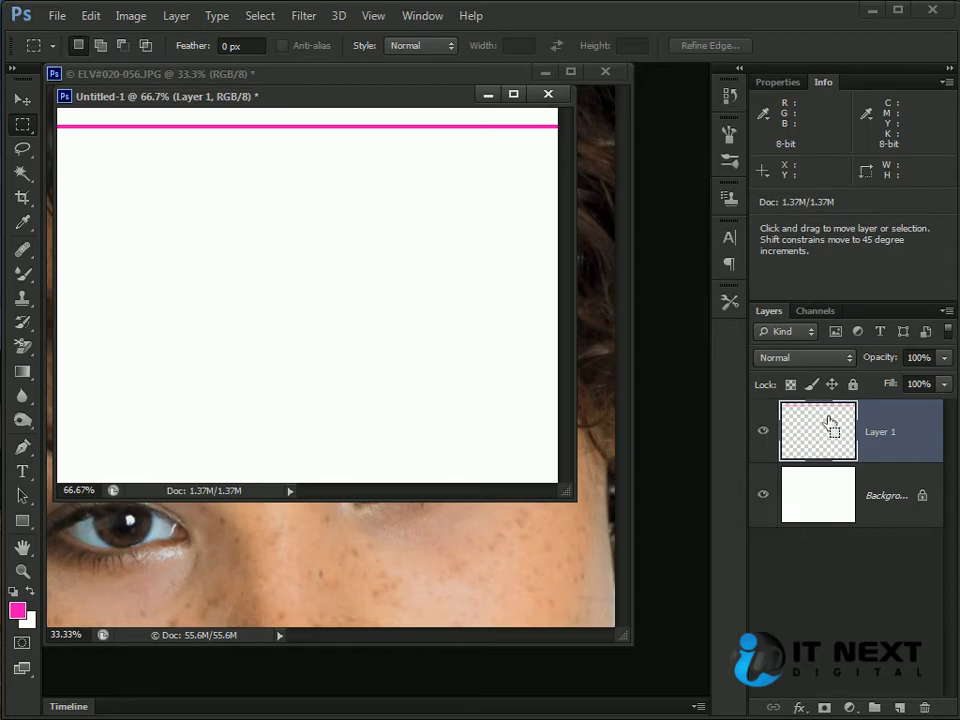
# Step: Duplicate the pink line layer twice, undoing the surplus third copy
pyautogui.hotkey('ctrl', 'j')
pyautogui.hotkey('ctrl', 'j')
pyautogui.hotkey('ctrl', 'j')
pyautogui.hotkey('ctrl', 'z')
pyautogui.click(840, 498)
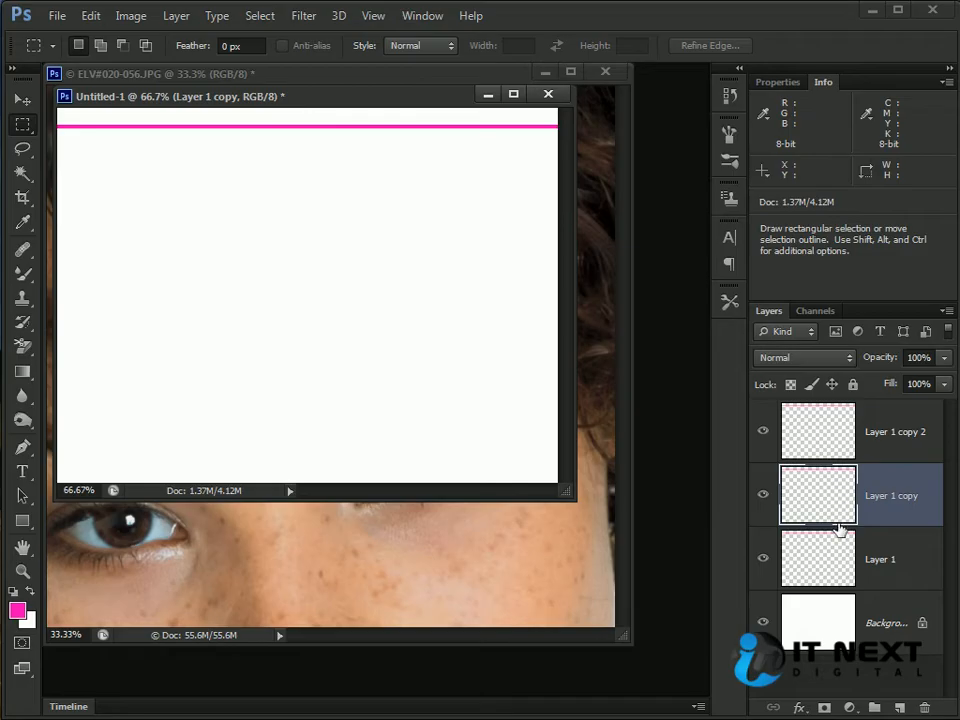
pyautogui.click(840, 555)
# Step: Nudge two of the three line layers downward to form three evenly spaced parallel pink lines
pyautogui.click(815, 449)
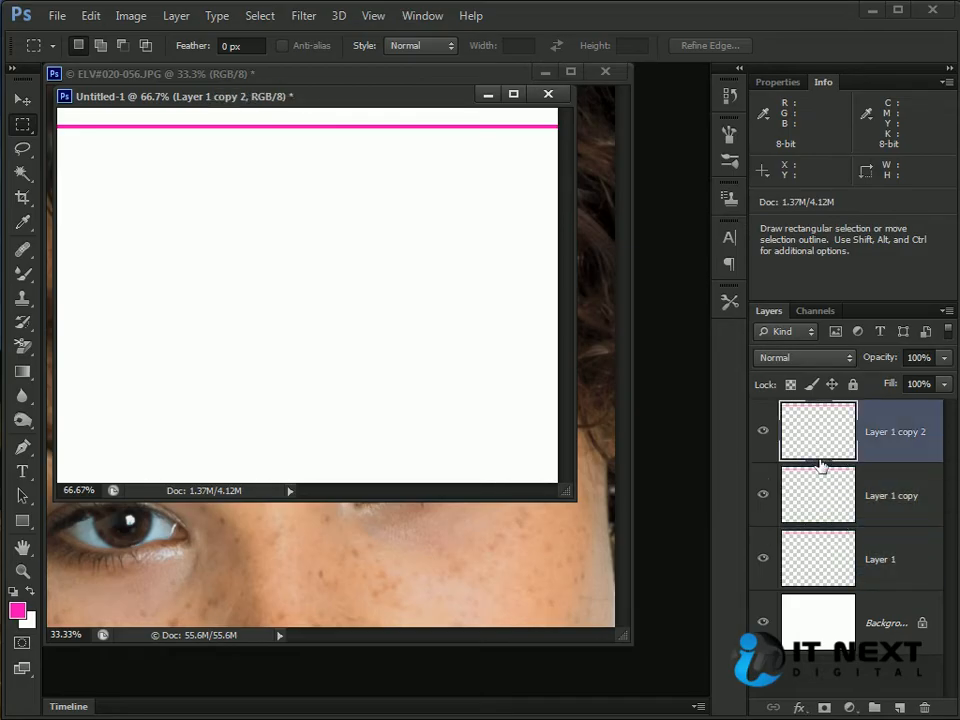
pyautogui.press('v')
pyautogui.press('Down')
pyautogui.press('Down')
pyautogui.press('Down')
pyautogui.press('Down')
pyautogui.press('Down')
pyautogui.click(842, 514)
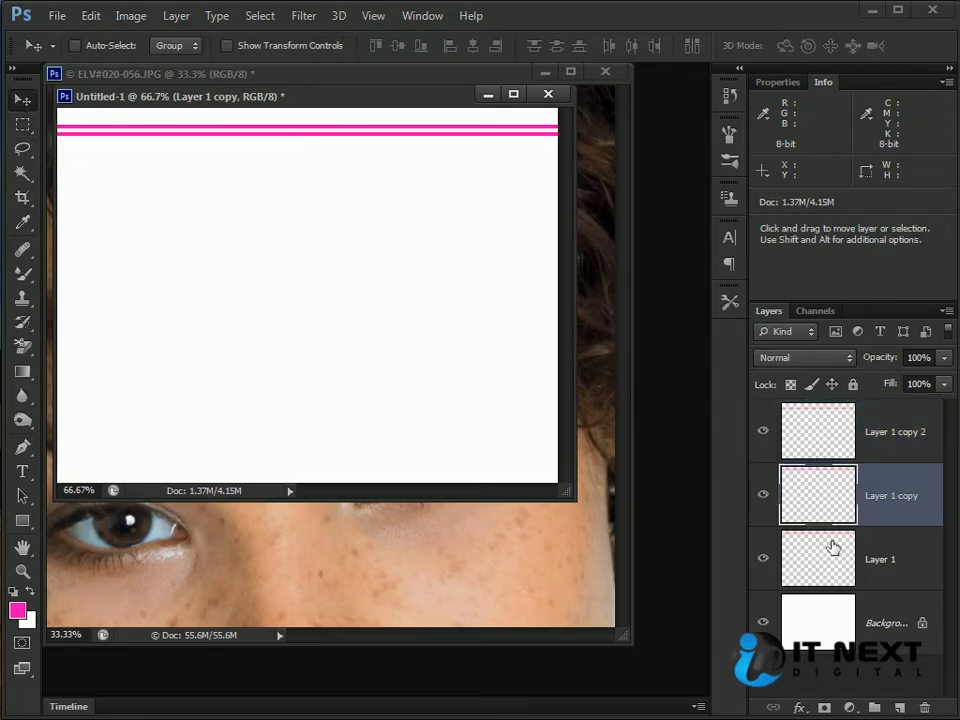
pyautogui.click(834, 560)
pyautogui.hotkey('shift', 'Down')
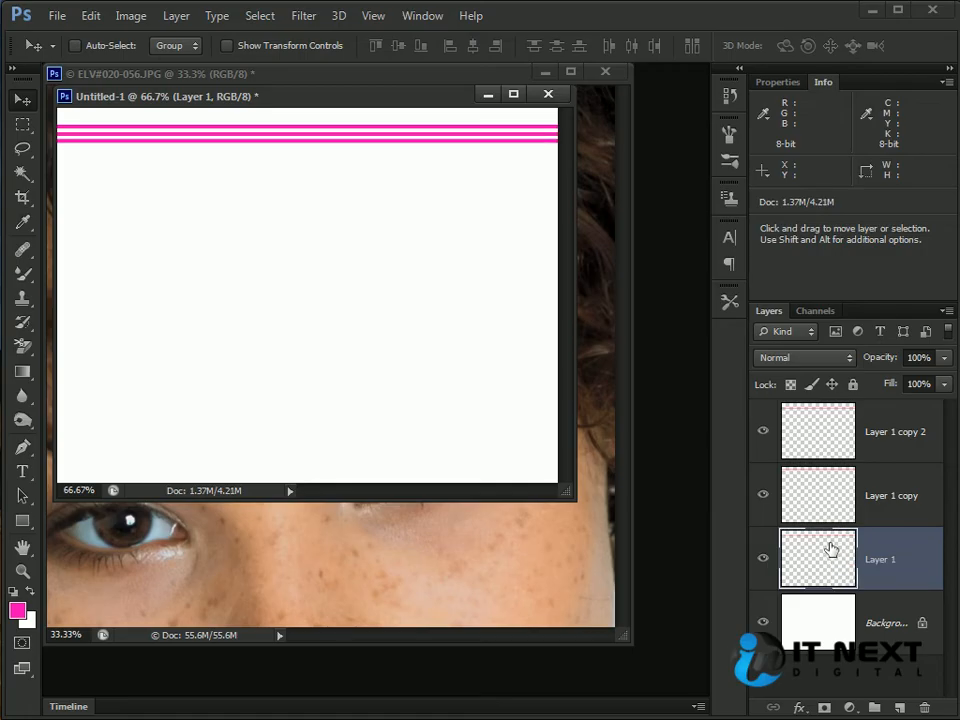
# Step: Merge the three line layers and recolour them orange using Hue/Saturation with Hue +81, Saturation +64 and Lightness +5
pyautogui.keyDown('shift'); pyautogui.click(843, 430); pyautogui.keyUp('shift')
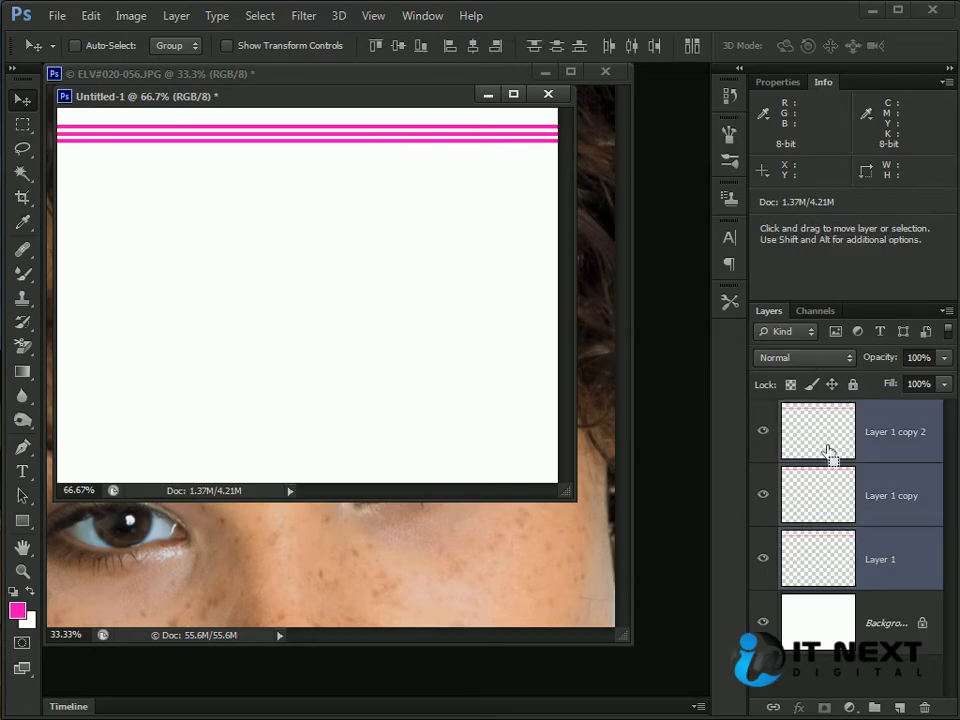
pyautogui.hotkey('ctrl', 'e')
pyautogui.press('i')
pyautogui.hotkey('ctrl', 'u')
pyautogui.moveTo(875, 393); pyautogui.dragTo(686, 398)
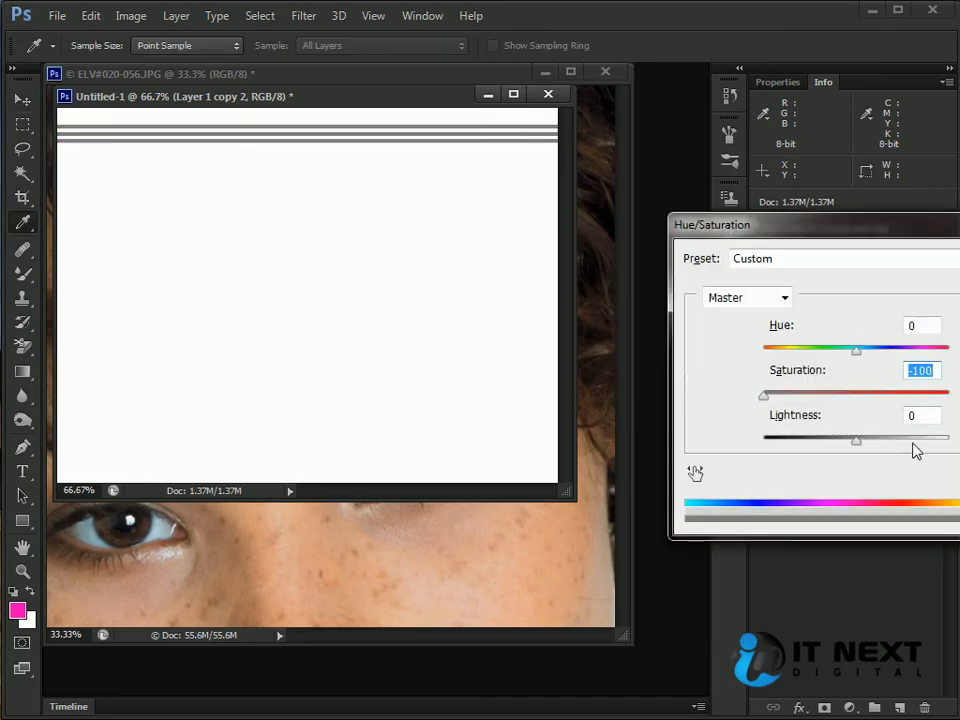
pyautogui.moveTo(862, 445)
pyautogui.mouseDown()
pyautogui.moveTo(818, 446)
pyautogui.moveTo(862, 441)
pyautogui.mouseUp()
pyautogui.moveTo(869, 360); pyautogui.dragTo(855, 362)
pyautogui.moveTo(765, 397); pyautogui.dragTo(912, 365)
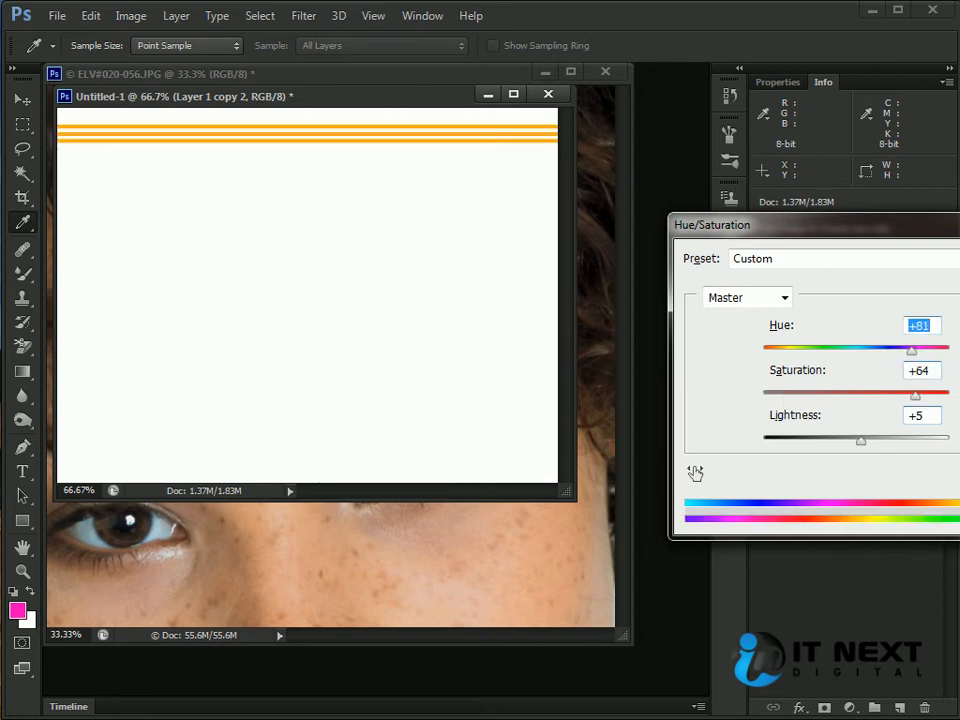
pyautogui.press('Return')
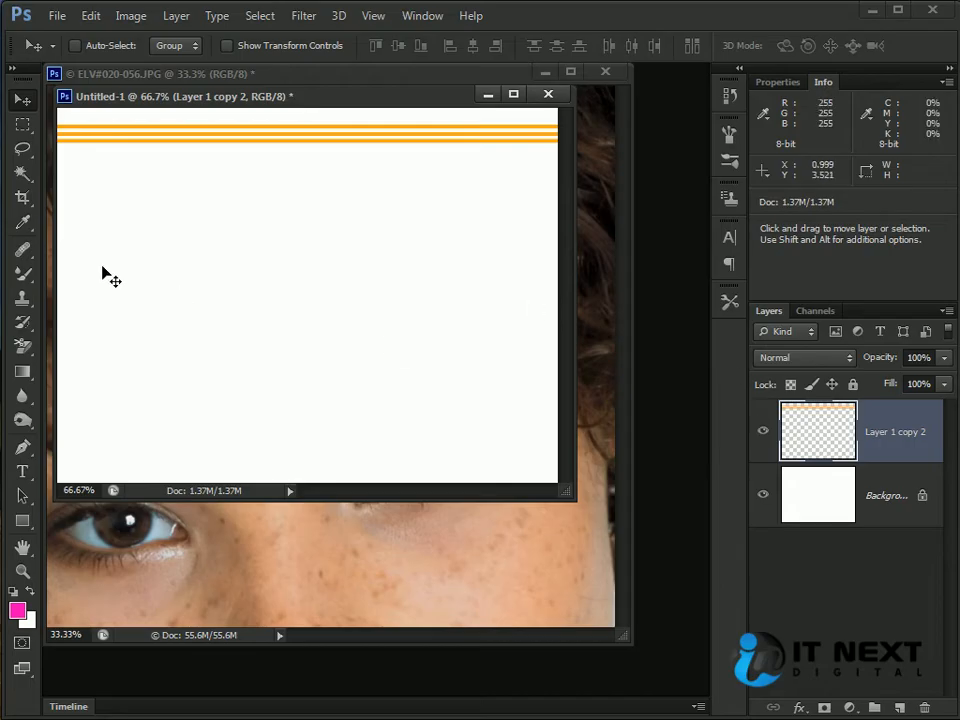
# Step: Try cloning the three orange lines across the canvas below the originals with the Clone Stamp, and undo the stroke
pyautogui.press('s')
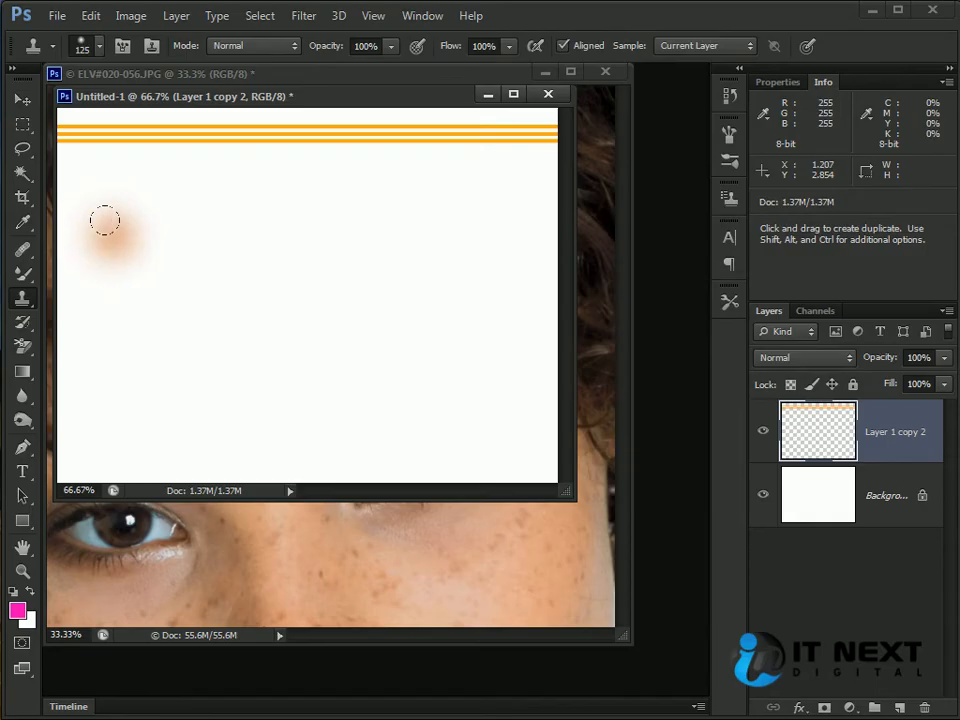
pyautogui.keyDown('alt'); pyautogui.click(125, 132); pyautogui.keyUp('alt')
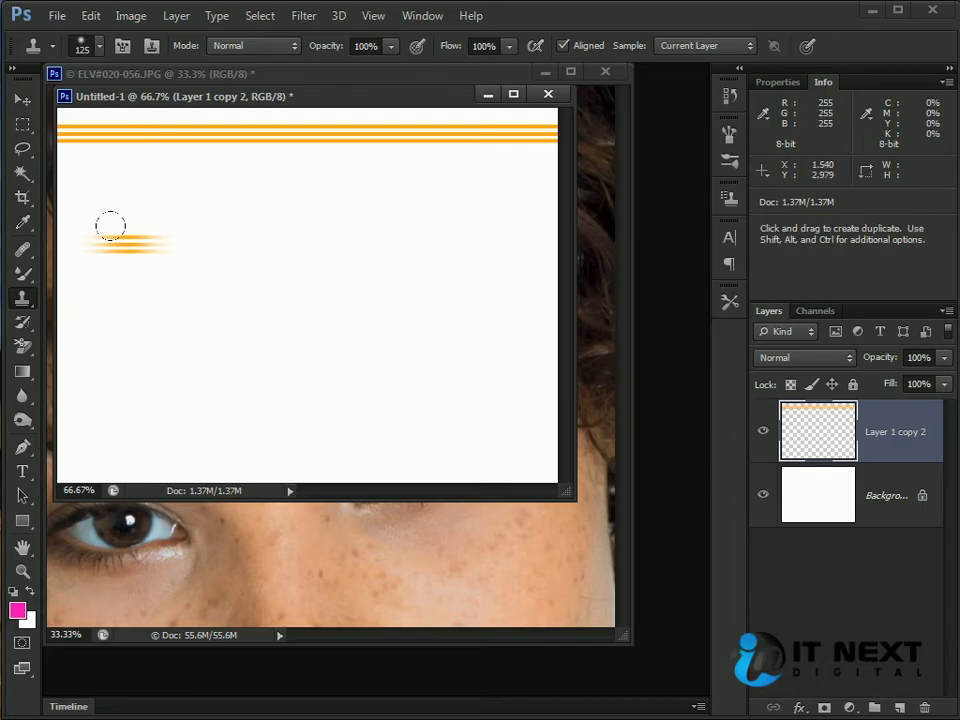
pyautogui.moveTo(112, 225)
pyautogui.mouseDown()
pyautogui.moveTo(540, 235)
pyautogui.moveTo(50, 225)
pyautogui.mouseUp()
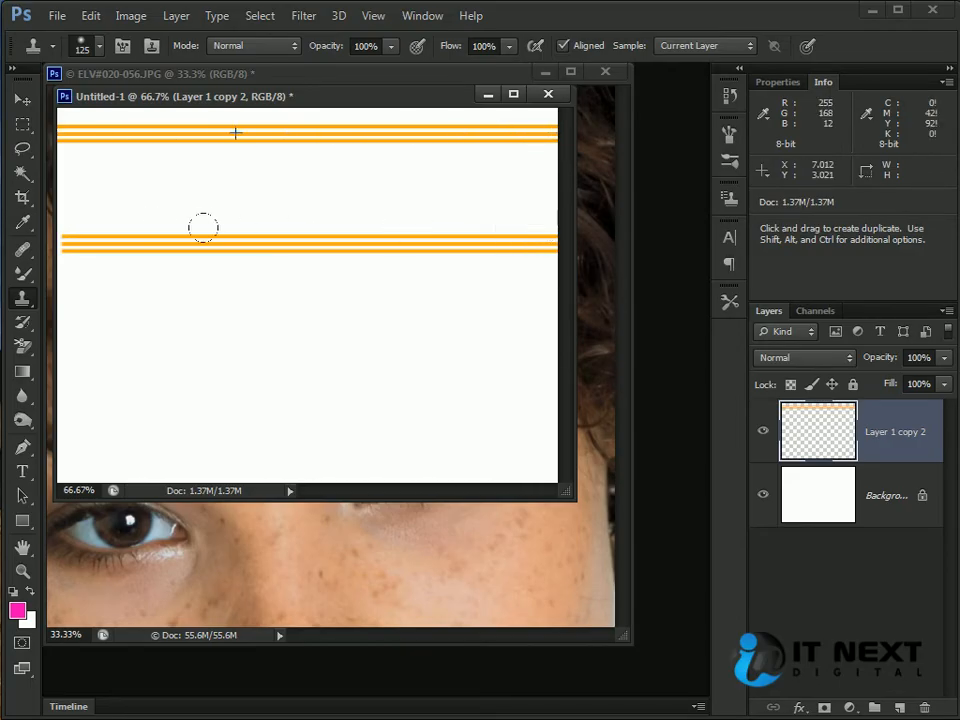
pyautogui.hotkey('ctrl', 'z')
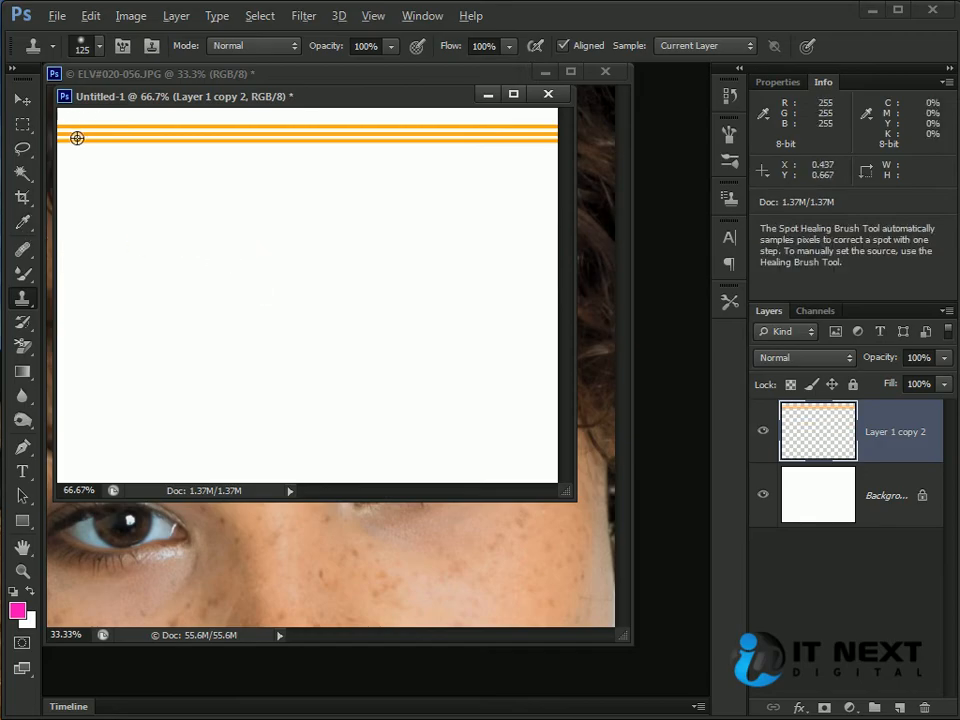
# Step: Sample the middle line near its left end and clone a straight full-width copy of the three lines below the originals
pyautogui.keyDown('alt'); pyautogui.click(69, 132); pyautogui.keyUp('alt')
pyautogui.moveTo(88, 220); pyautogui.dragTo(50, 212)
pyautogui.press('shift')
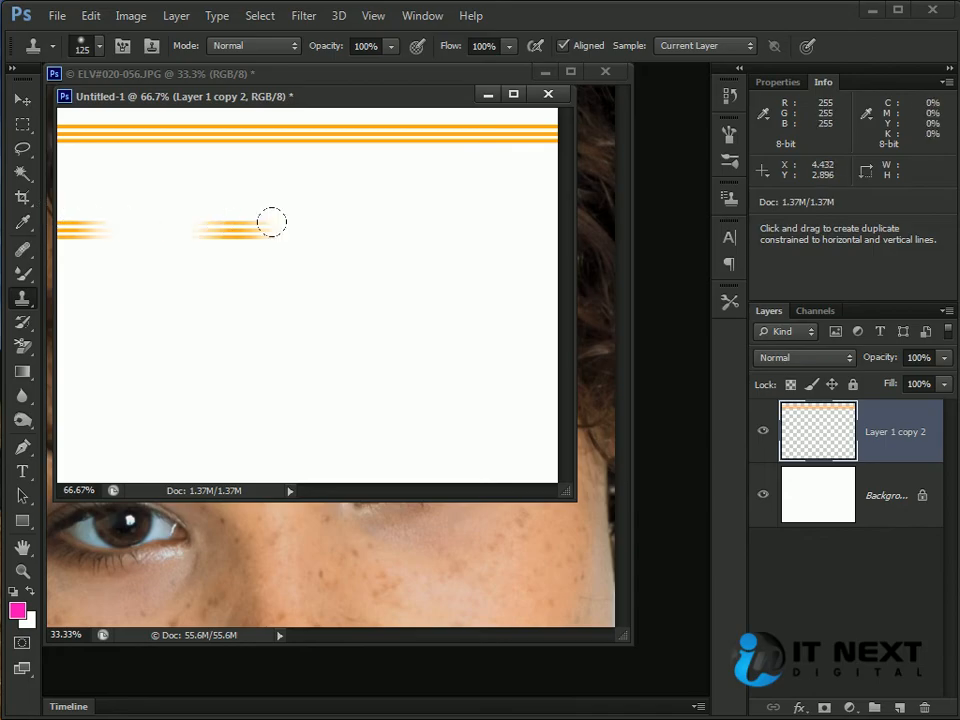
pyautogui.keyDown('shift'); pyautogui.click(525, 222); pyautogui.keyUp('shift')
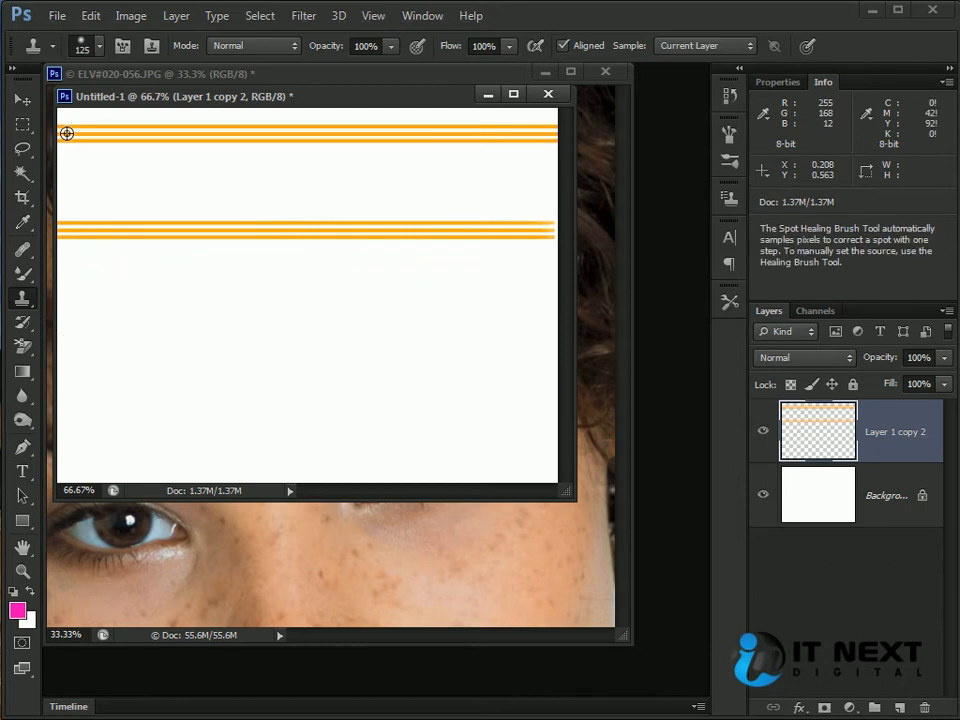
# Step: Resample the original lines near their left end and clone a second full-width row in the canvas's lower half
pyautogui.keyDown('alt'); pyautogui.click(67, 133); pyautogui.keyUp('alt')
pyautogui.keyDown('shift'); pyautogui.click(62, 352); pyautogui.keyUp('shift')
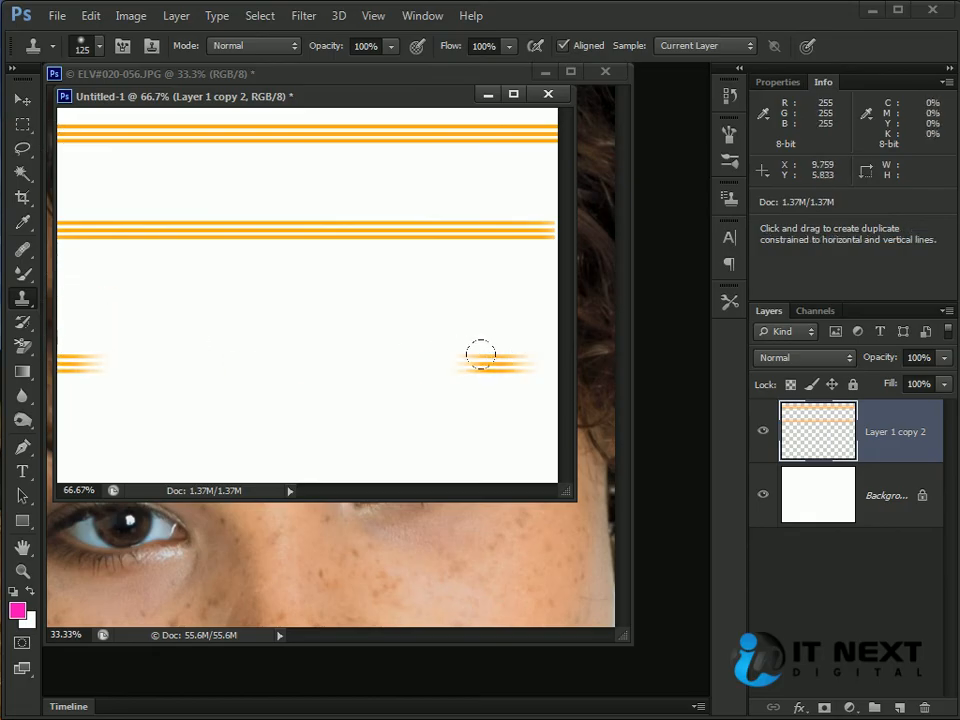
pyautogui.keyDown('shift'); pyautogui.click(537, 358); pyautogui.keyUp('shift')
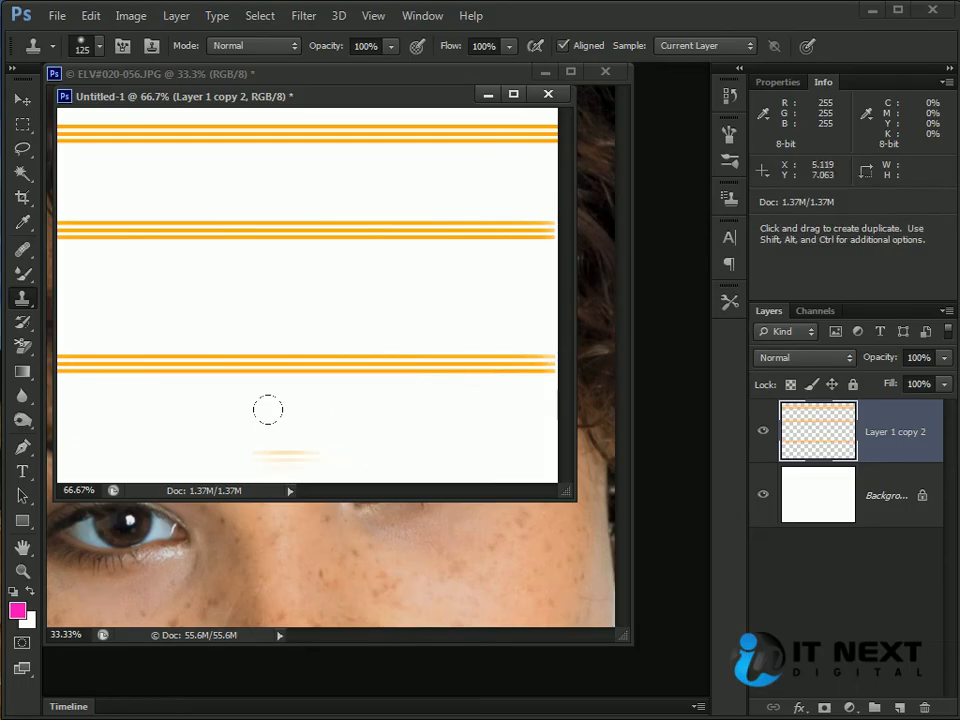
pyautogui.press('shift')
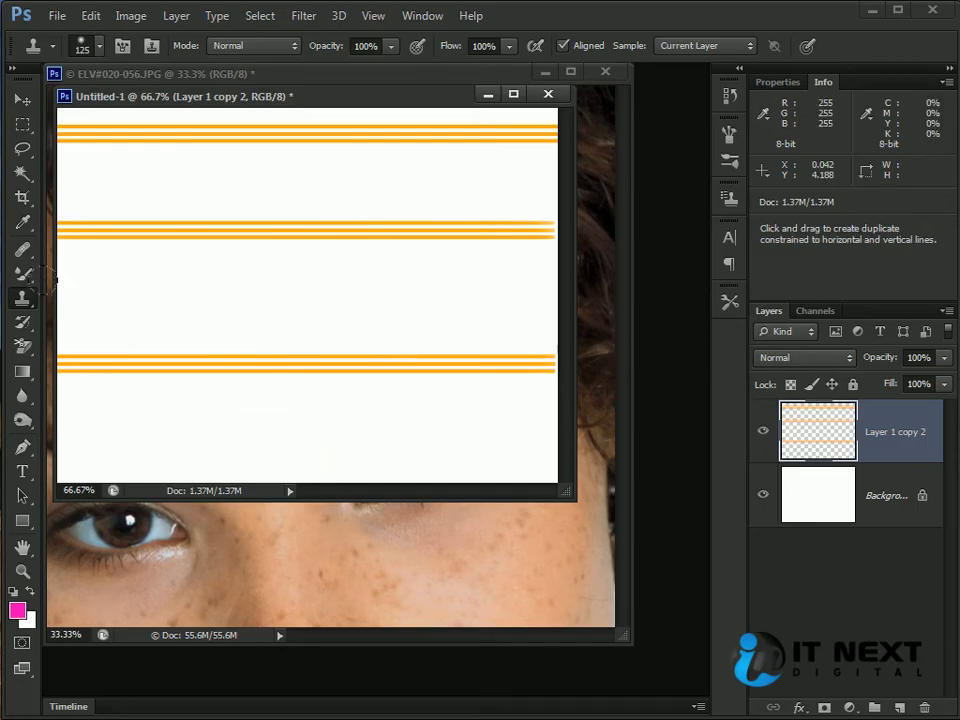
# Step: Clone another straight row of the three orange lines between the two cloned rows, sampling the original lines
pyautogui.keyDown('alt'); pyautogui.click(79, 133); pyautogui.keyUp('alt')
pyautogui.click(62, 276)
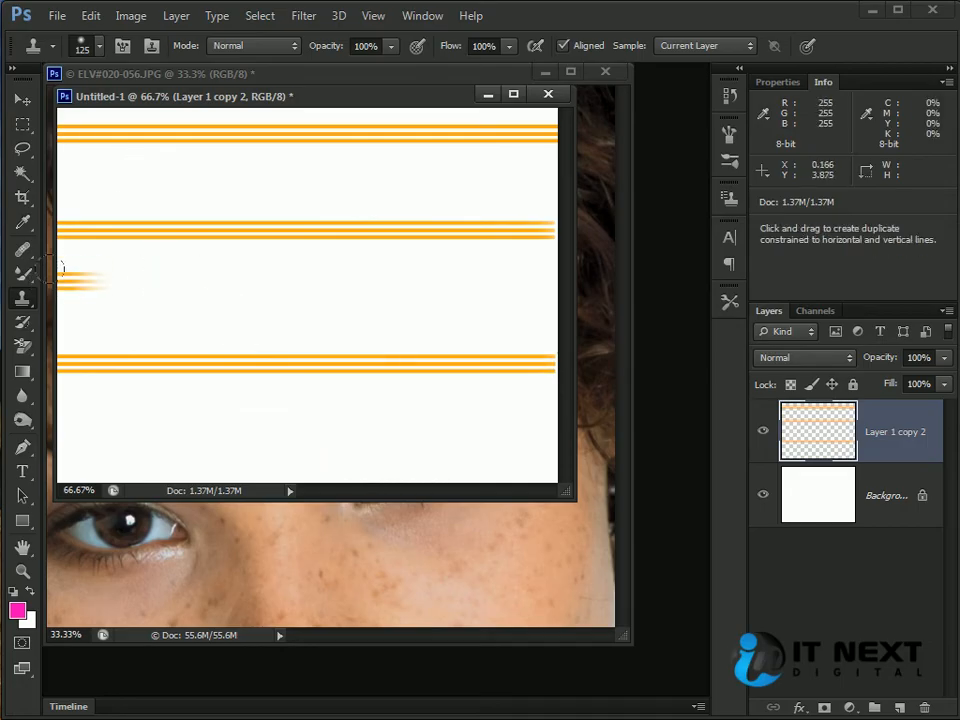
pyautogui.keyDown('shift'); pyautogui.click(533, 280); pyautogui.keyUp('shift')
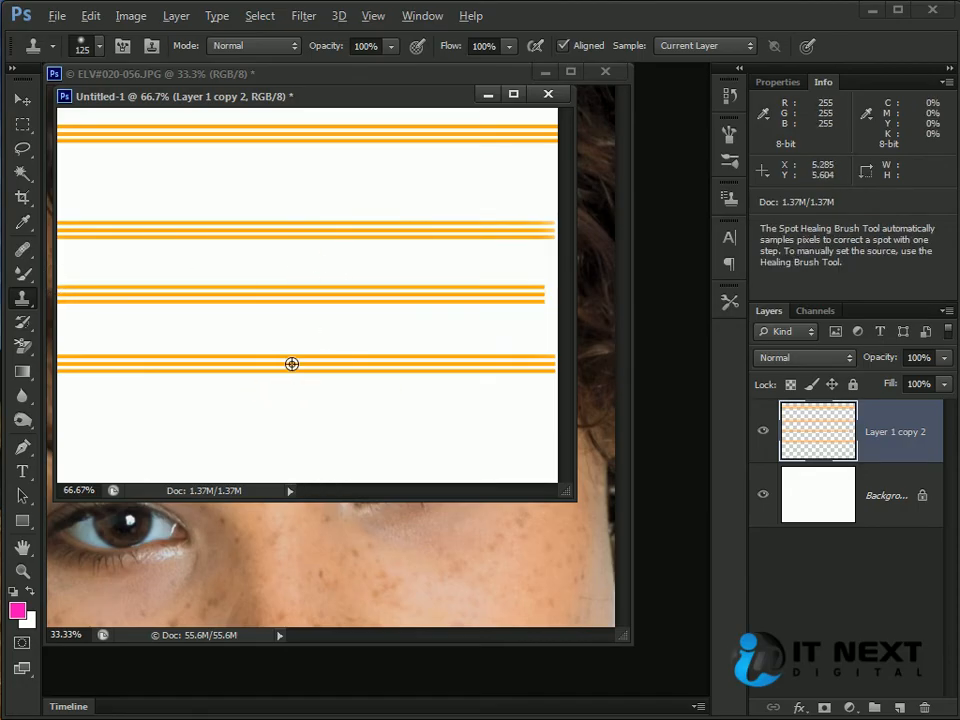
# Step: Clone overlapping patches of orange lines all over the canvas, taking a new sample from a different spot before each set of strokes
pyautogui.keyDown('alt'); pyautogui.click(442, 367); pyautogui.keyUp('alt')
pyautogui.moveTo(354, 425)
pyautogui.mouseDown()
pyautogui.moveTo(223, 371)
pyautogui.moveTo(240, 330)
pyautogui.moveTo(339, 243)
pyautogui.moveTo(141, 386)
pyautogui.moveTo(289, 257)
pyautogui.mouseUp()
pyautogui.keyDown('alt'); pyautogui.click(134, 135); pyautogui.keyUp('alt')
pyautogui.moveTo(389, 233)
pyautogui.mouseDown()
pyautogui.moveTo(369, 255)
pyautogui.moveTo(392, 339)
pyautogui.moveTo(443, 422)
pyautogui.moveTo(503, 445)
pyautogui.mouseUp()
pyautogui.keyDown('alt'); pyautogui.click(473, 137); pyautogui.keyUp('alt')
pyautogui.moveTo(300, 163)
pyautogui.mouseDown()
pyautogui.moveTo(257, 150)
pyautogui.moveTo(242, 268)
pyautogui.moveTo(150, 369)
pyautogui.moveTo(105, 445)
pyautogui.mouseUp()
pyautogui.keyDown('alt'); pyautogui.click(116, 150); pyautogui.keyUp('alt')
pyautogui.moveTo(365, 218)
pyautogui.mouseDown()
pyautogui.moveTo(358, 197)
pyautogui.moveTo(454, 171)
pyautogui.moveTo(447, 128)
pyautogui.mouseUp()
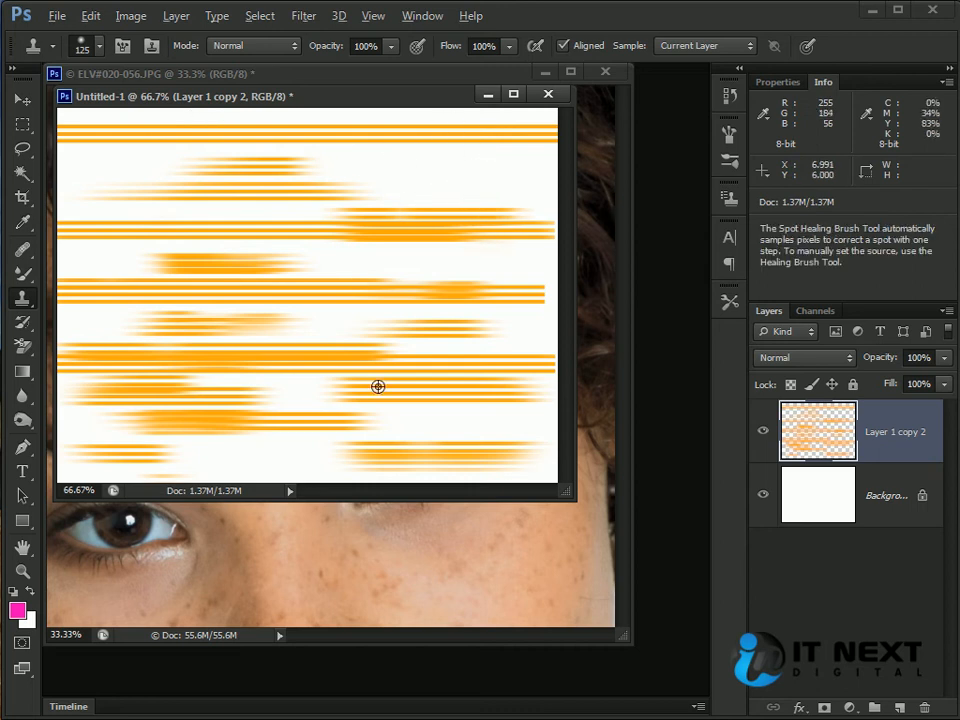
pyautogui.keyDown('alt'); pyautogui.click(169, 333); pyautogui.keyUp('alt')
pyautogui.moveTo(409, 167)
pyautogui.mouseDown()
pyautogui.moveTo(405, 139)
pyautogui.moveTo(388, 309)
pyautogui.moveTo(439, 327)
pyautogui.mouseUp()
pyautogui.keyDown('alt'); pyautogui.click(499, 390); pyautogui.keyUp('alt')
pyautogui.moveTo(114, 195)
pyautogui.mouseDown()
pyautogui.moveTo(147, 219)
pyautogui.moveTo(171, 120)
pyautogui.moveTo(88, 259)
pyautogui.moveTo(160, 314)
pyautogui.mouseUp()
pyautogui.keyDown('alt'); pyautogui.click(279, 156); pyautogui.keyUp('alt')
pyautogui.moveTo(429, 216)
pyautogui.mouseDown()
pyautogui.moveTo(246, 356)
pyautogui.moveTo(271, 390)
pyautogui.mouseUp()
pyautogui.keyDown('alt'); pyautogui.click(417, 146); pyautogui.keyUp('alt')
pyautogui.moveTo(335, 127)
pyautogui.mouseDown()
pyautogui.moveTo(236, 196)
pyautogui.moveTo(138, 279)
pyautogui.moveTo(167, 365)
pyautogui.moveTo(330, 417)
pyautogui.mouseUp()
pyautogui.keyDown('alt'); pyautogui.click(144, 165); pyautogui.keyUp('alt')
pyautogui.moveTo(407, 298)
pyautogui.mouseDown()
pyautogui.moveTo(415, 337)
pyautogui.moveTo(464, 379)
pyautogui.moveTo(440, 219)
pyautogui.moveTo(469, 129)
pyautogui.moveTo(422, 290)
pyautogui.moveTo(308, 413)
pyautogui.moveTo(391, 338)
pyautogui.mouseUp()
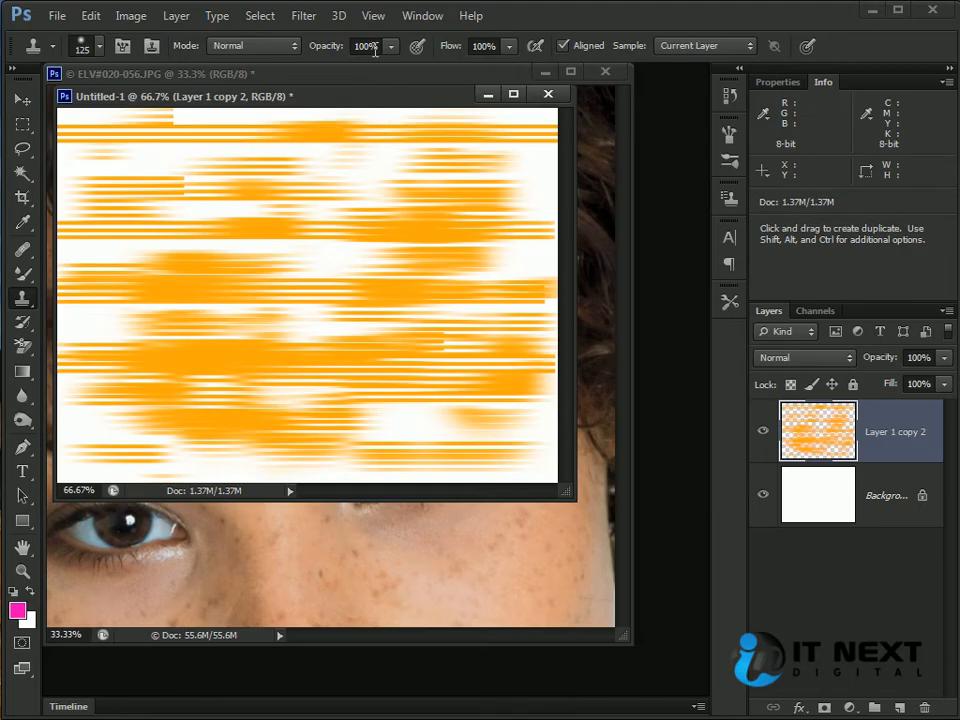
# Step: Examine the Clone Stamp's Opacity and Flow settings and its Sample layer options
pyautogui.click(360, 46)
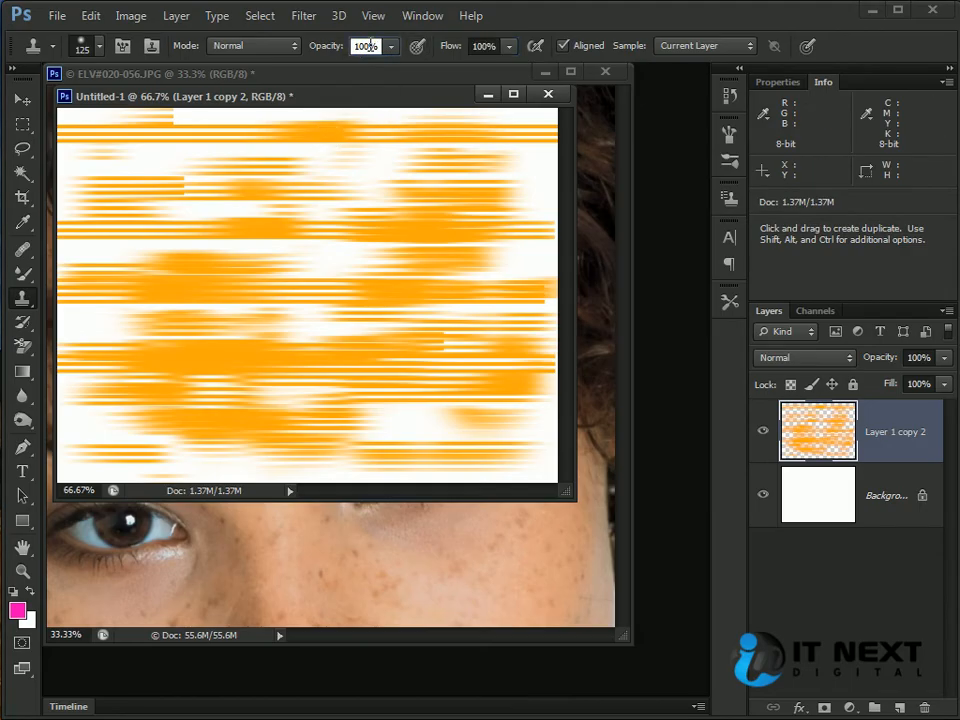
pyautogui.click(484, 46)
pyautogui.click(373, 47)
pyautogui.click(481, 46)
pyautogui.click(690, 45)
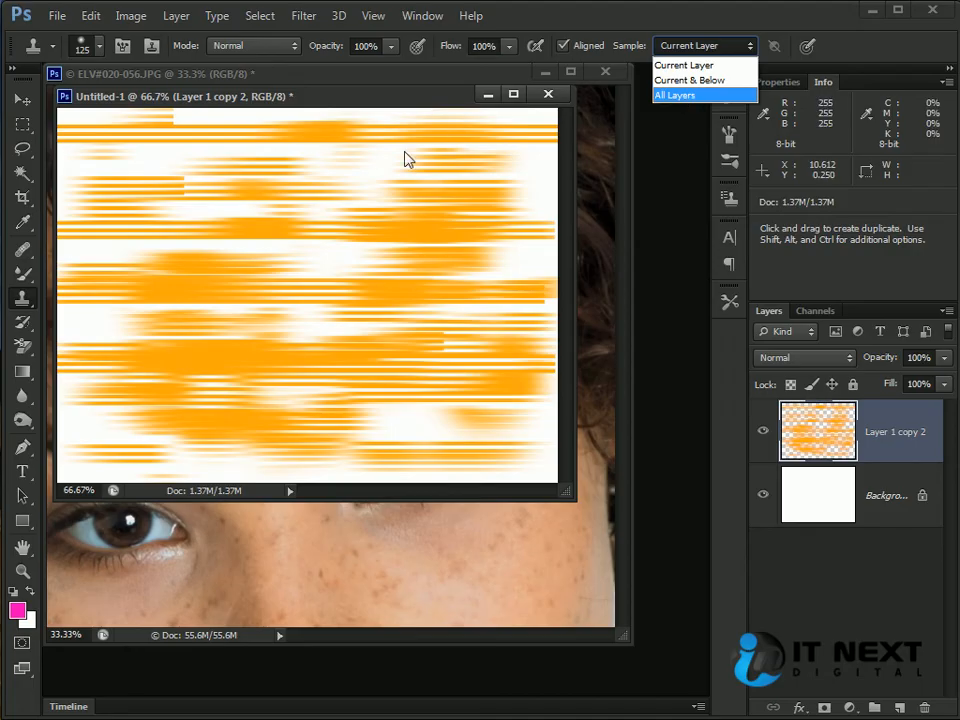
# Step: Close the orange line test document without saving it
pyautogui.click(547, 93)
pyautogui.click(547, 93)
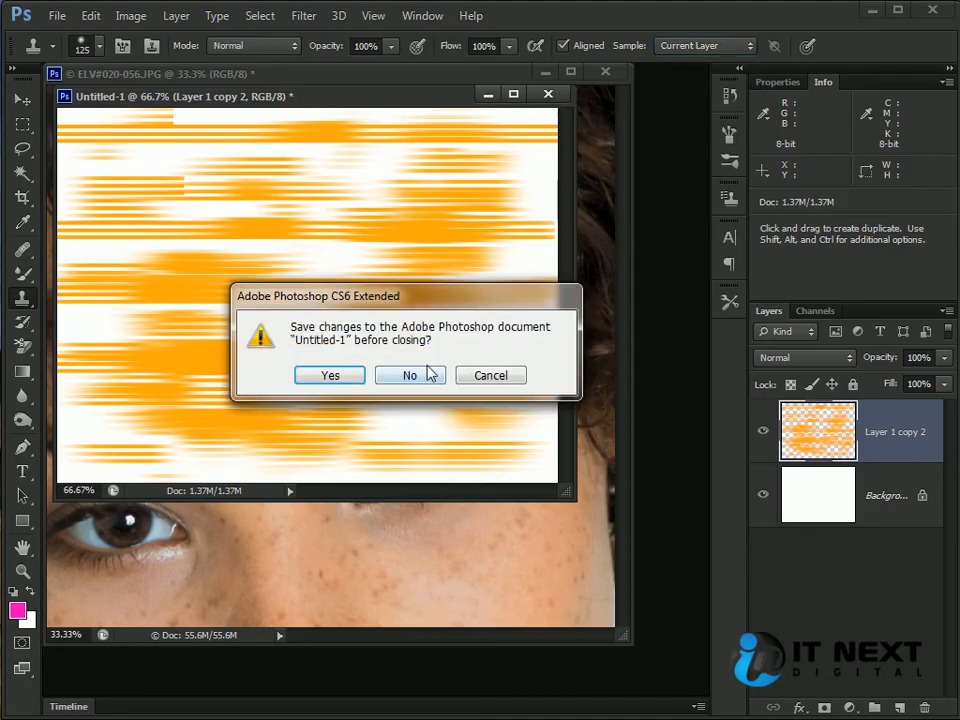
pyautogui.click(428, 378)
# Step: Add a new empty layer above the portrait's Background, with the whole lower face in view at 25% zoom
pyautogui.scroll(-2, 435, 380)
pyautogui.scroll(1, 435, 380)
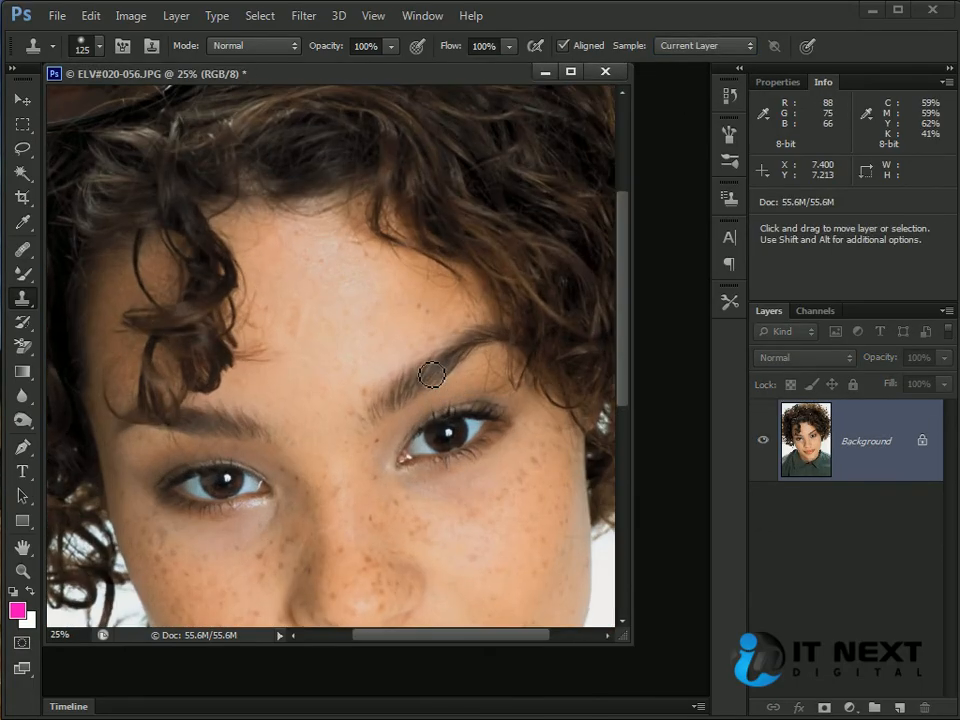
pyautogui.moveTo(388, 489)
pyautogui.mouseDown()
pyautogui.moveTo(386, 253)
pyautogui.moveTo(361, 279)
pyautogui.mouseUp()
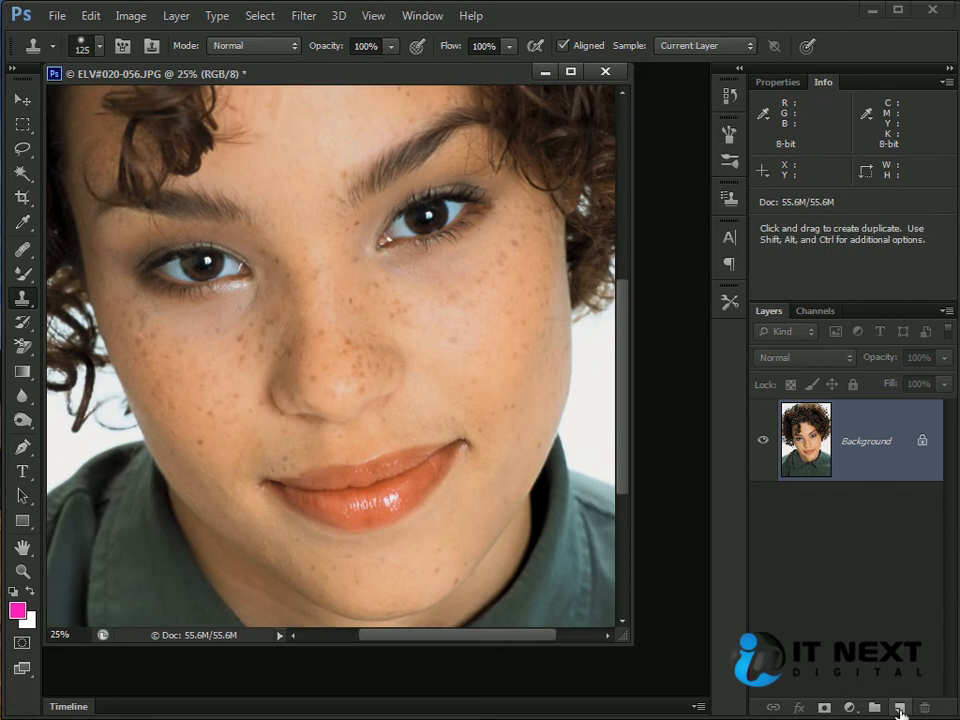
pyautogui.click(899, 708)
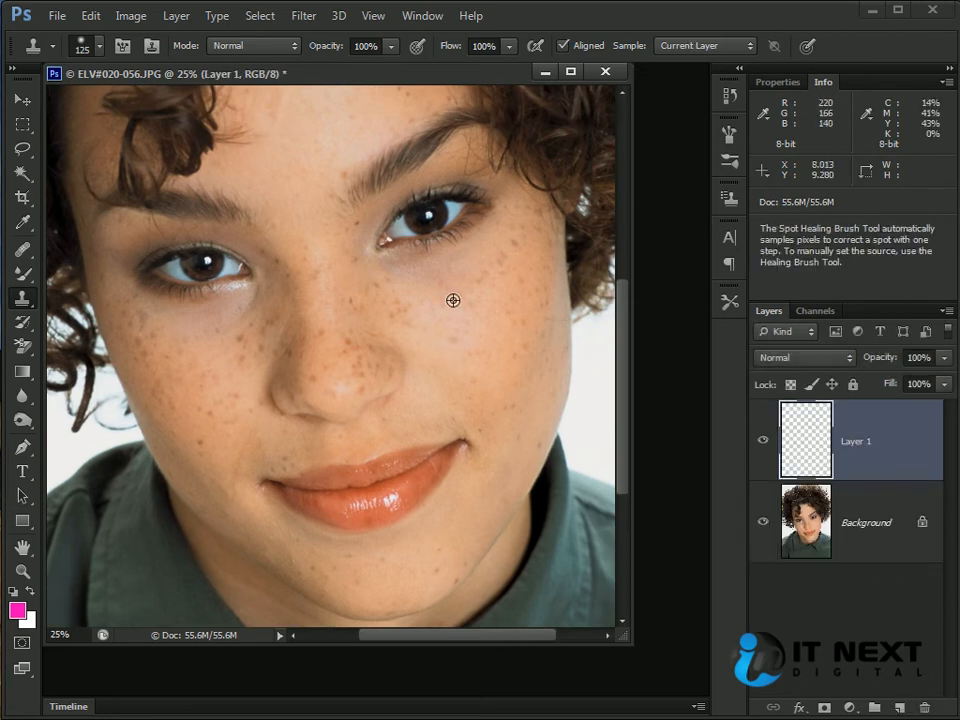
# Step: Set the Clone Stamp to sample All Layers and clone clean skin over the freckles on the cheek below the right-hand eye
pyautogui.click(699, 46)
pyautogui.click(677, 98)
pyautogui.press('space')
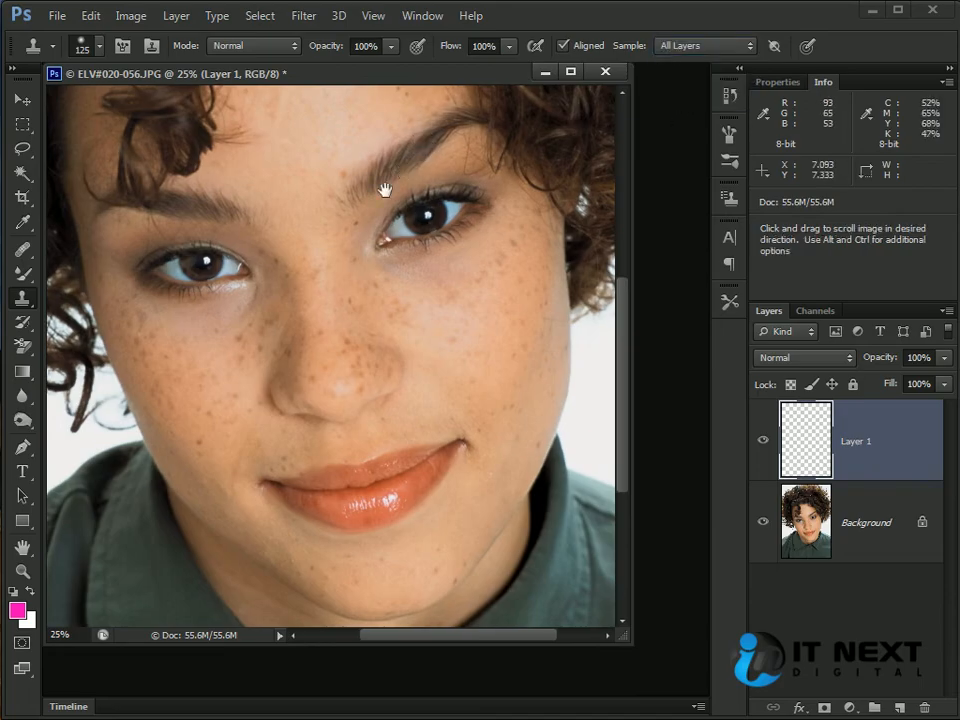
pyautogui.moveTo(403, 172); pyautogui.dragTo(364, 339)
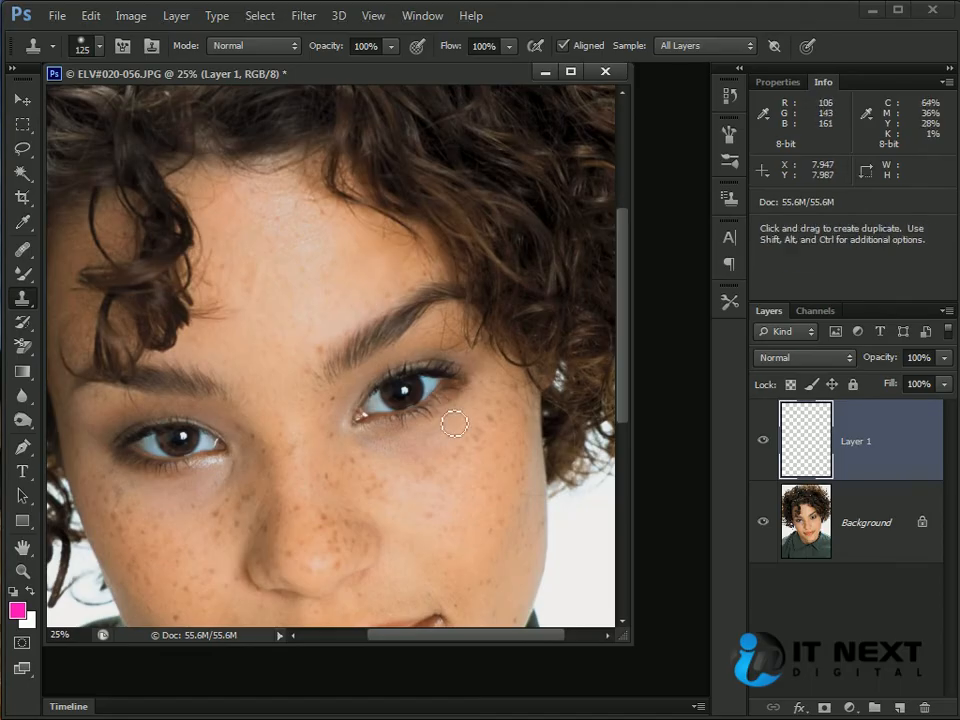
pyautogui.keyDown('alt'); pyautogui.click(474, 508); pyautogui.keyUp('alt')
pyautogui.click(453, 454)
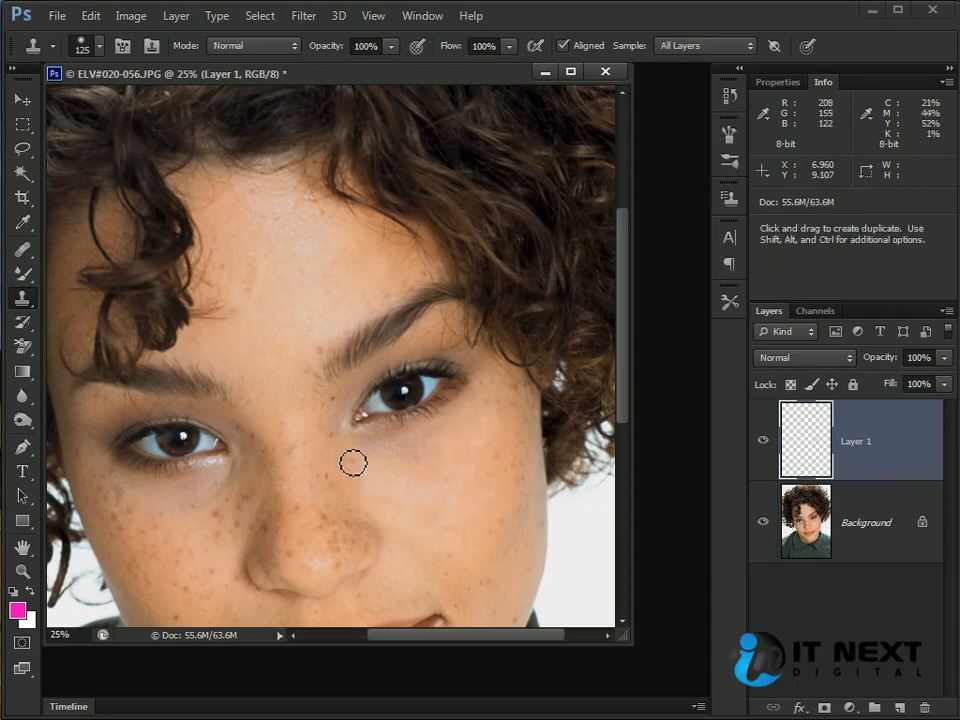
pyautogui.keyDown('alt'); pyautogui.click(455, 516); pyautogui.keyUp('alt')
pyautogui.click(497, 532)
pyautogui.click(497, 480)
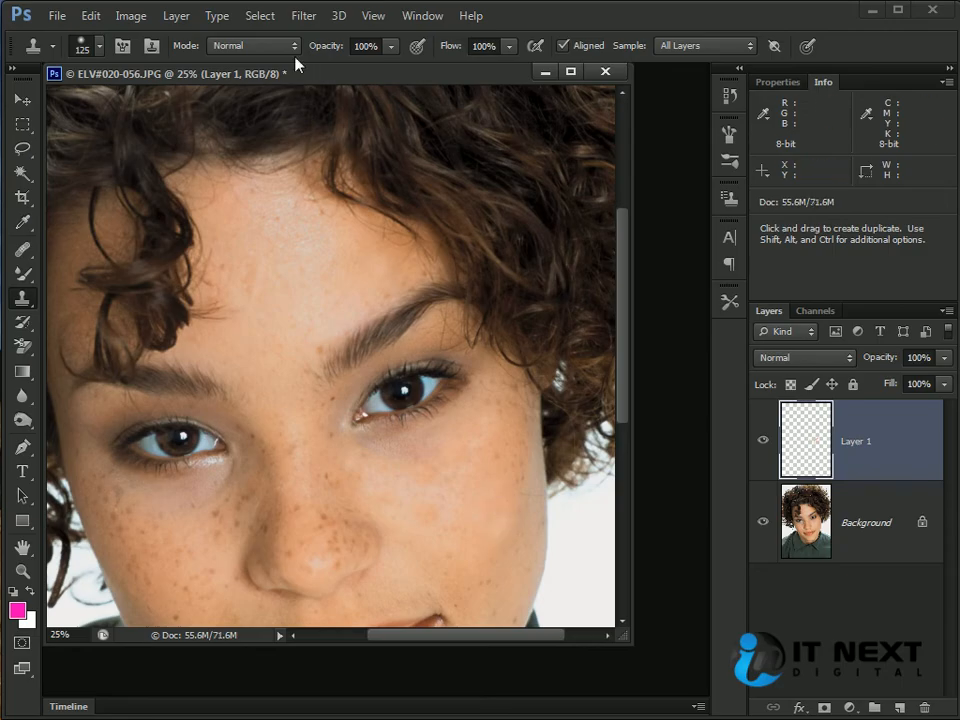
# Step: Lower the Clone Stamp's opacity to 66% and clone clean skin over the freckles beside the nose on the left-hand cheek
pyautogui.moveTo(365, 77); pyautogui.dragTo(356, 75)
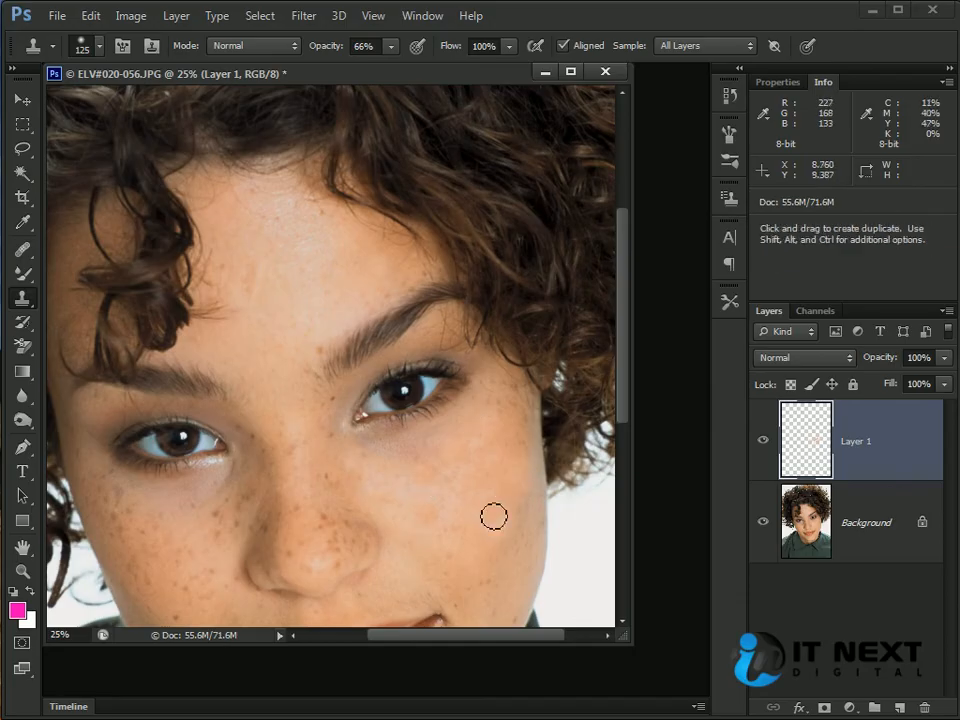
pyautogui.moveTo(437, 527); pyautogui.dragTo(581, 325)
pyautogui.keyDown('alt'); pyautogui.click(350, 412); pyautogui.keyUp('alt')
pyautogui.click(366, 371)
pyautogui.click(343, 388)
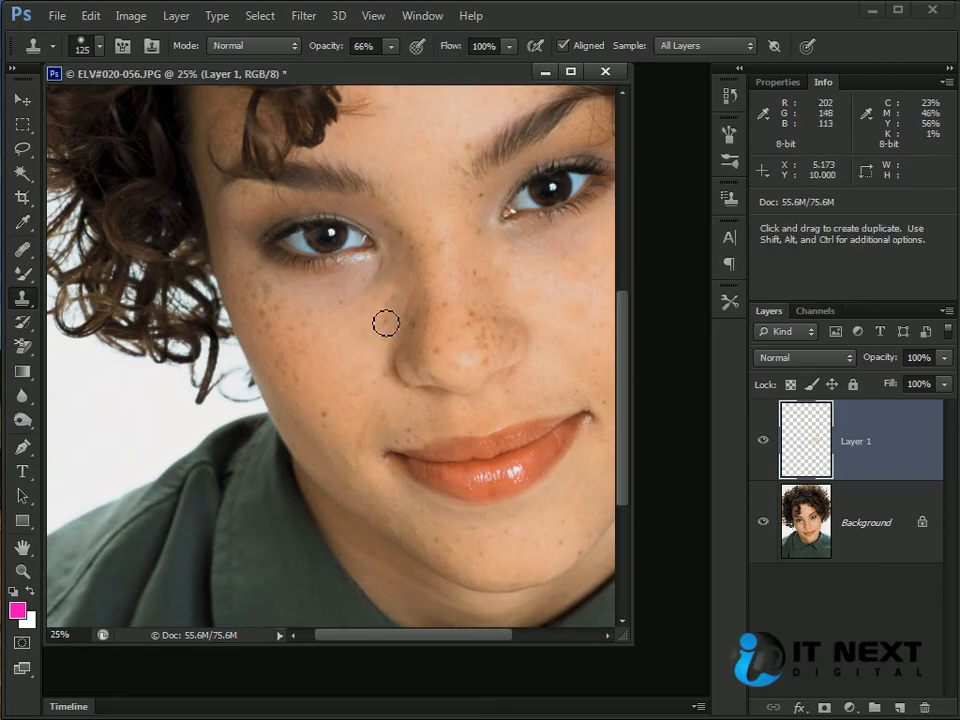
# Step: Set the Clone Stamp's opacity to 50% and its flow to 75%
pyautogui.click(368, 46)
pyautogui.write('3')
pyautogui.press('BackSpace')
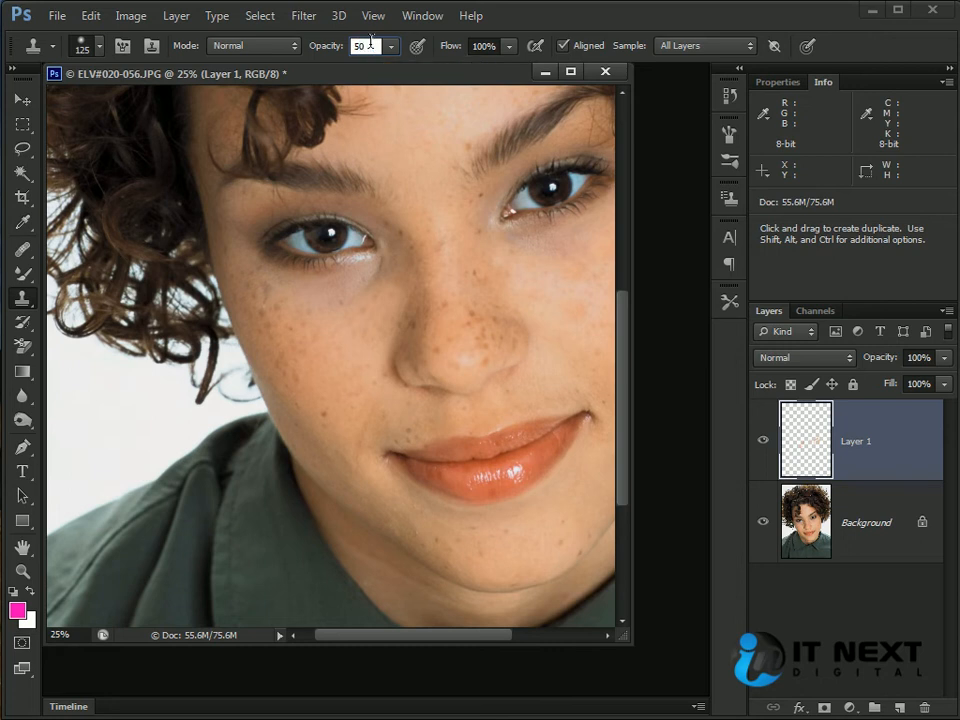
pyautogui.press('Return')
pyautogui.click(490, 46)
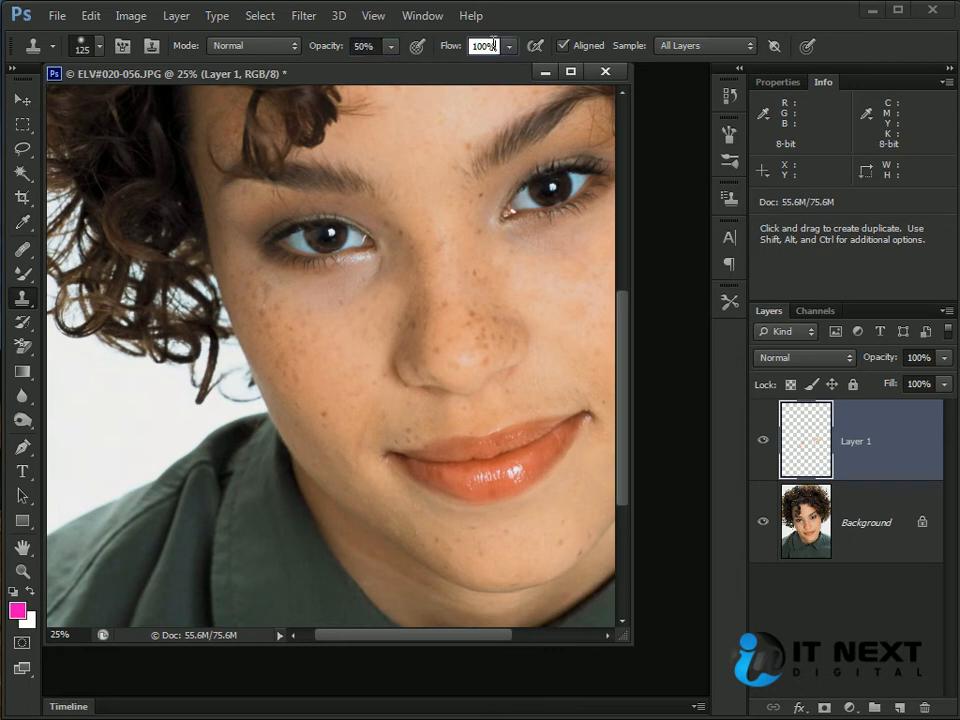
pyautogui.write('7')
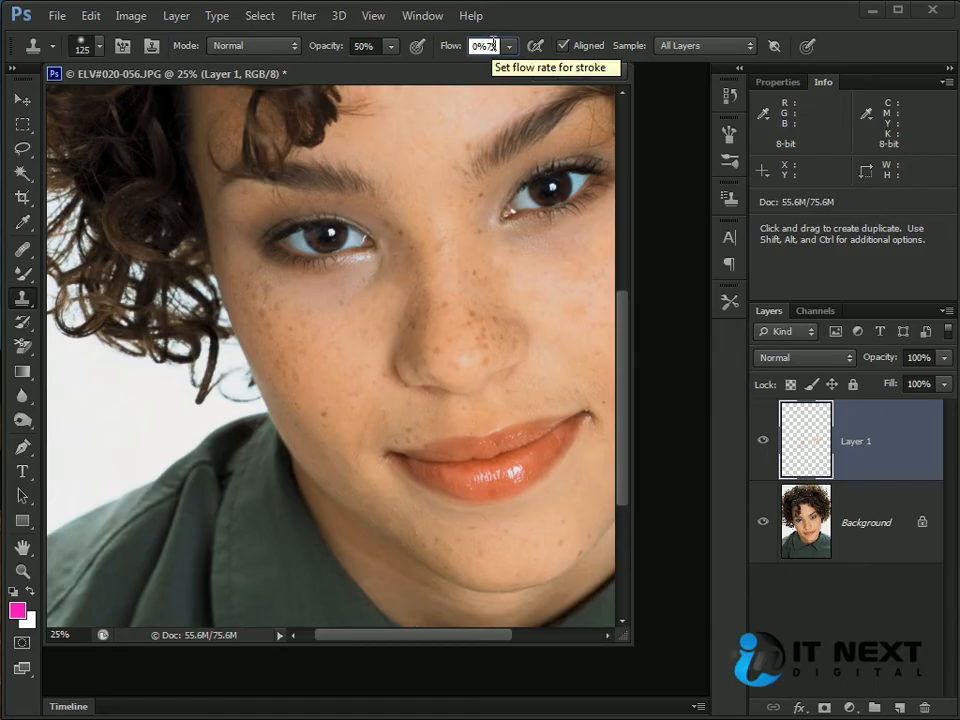
pyautogui.press('Return')
pyautogui.write('75')
pyautogui.press('Return')
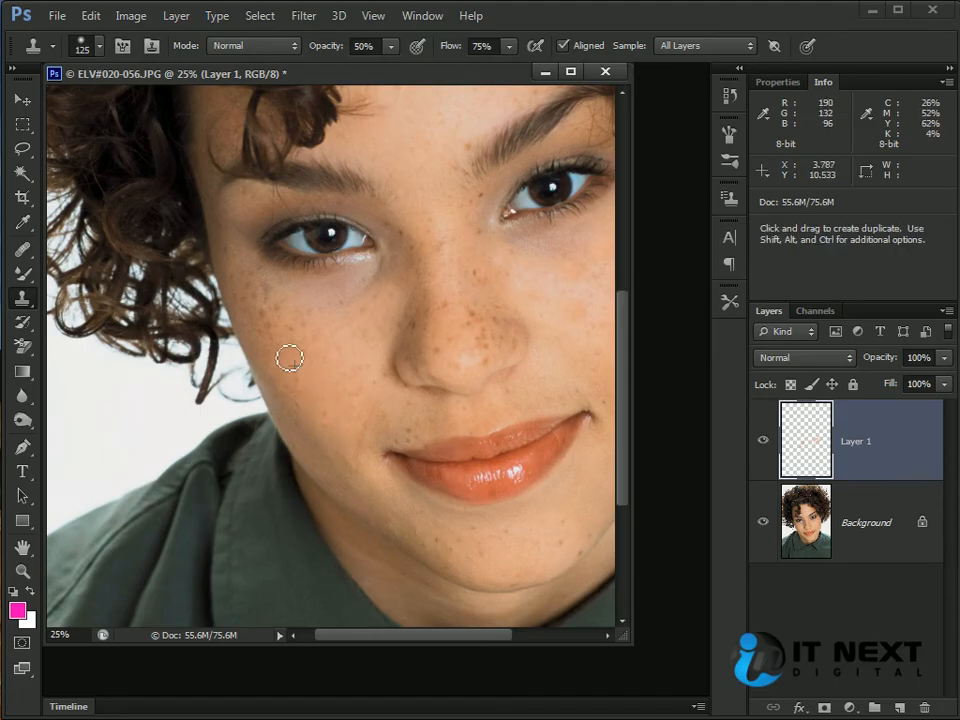
# Step: Clone clean skin over the freckles on the left-hand cheek, resampling close to each spot
pyautogui.click(271, 292)
pyautogui.keyDown('alt'); pyautogui.click(279, 323); pyautogui.keyUp('alt')
pyautogui.click(268, 315)
pyautogui.keyDown('alt'); pyautogui.click(284, 313); pyautogui.keyUp('alt')
pyautogui.keyDown('alt'); pyautogui.click(285, 334); pyautogui.keyUp('alt')
pyautogui.click(256, 306)
pyautogui.keyDown('alt'); pyautogui.click(370, 337); pyautogui.keyUp('alt')
pyautogui.click(396, 328)
# Step: Clone clean skin over the spots around the bridge of the nose and on the forehead
pyautogui.keyDown('alt'); pyautogui.click(510, 268); pyautogui.keyUp('alt')
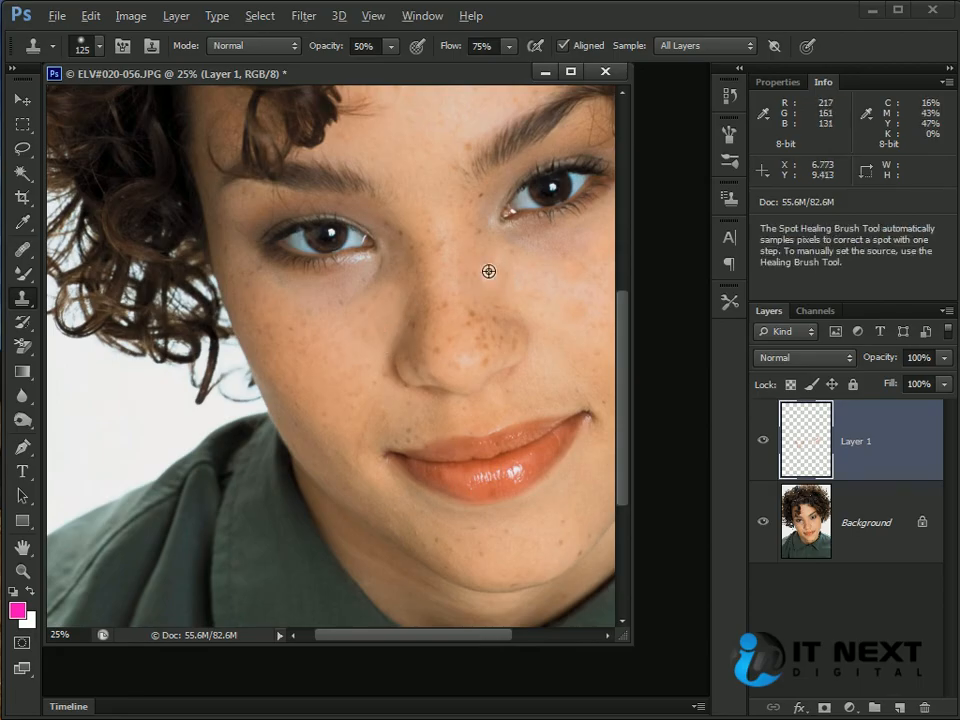
pyautogui.keyDown('alt'); pyautogui.click(465, 229); pyautogui.keyUp('alt')
pyautogui.click(484, 199)
pyautogui.moveTo(449, 213); pyautogui.dragTo(440, 320)
pyautogui.keyDown('alt'); pyautogui.click(422, 201); pyautogui.keyUp('alt')
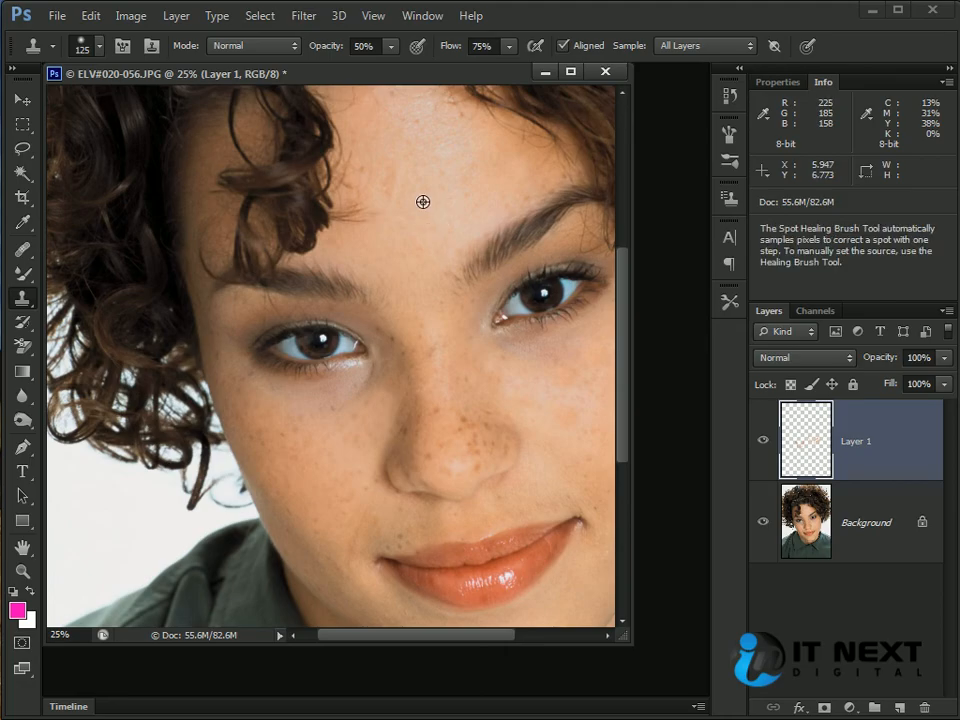
pyautogui.keyDown('shift'); pyautogui.click(389, 186); pyautogui.keyUp('shift')
# Step: Clone clean skin over the freckles on the nose, taking fresh samples from nearby skin
pyautogui.moveTo(448, 257); pyautogui.dragTo(433, 313)
pyautogui.keyDown('alt'); pyautogui.click(403, 362); pyautogui.keyUp('alt')
pyautogui.click(401, 394)
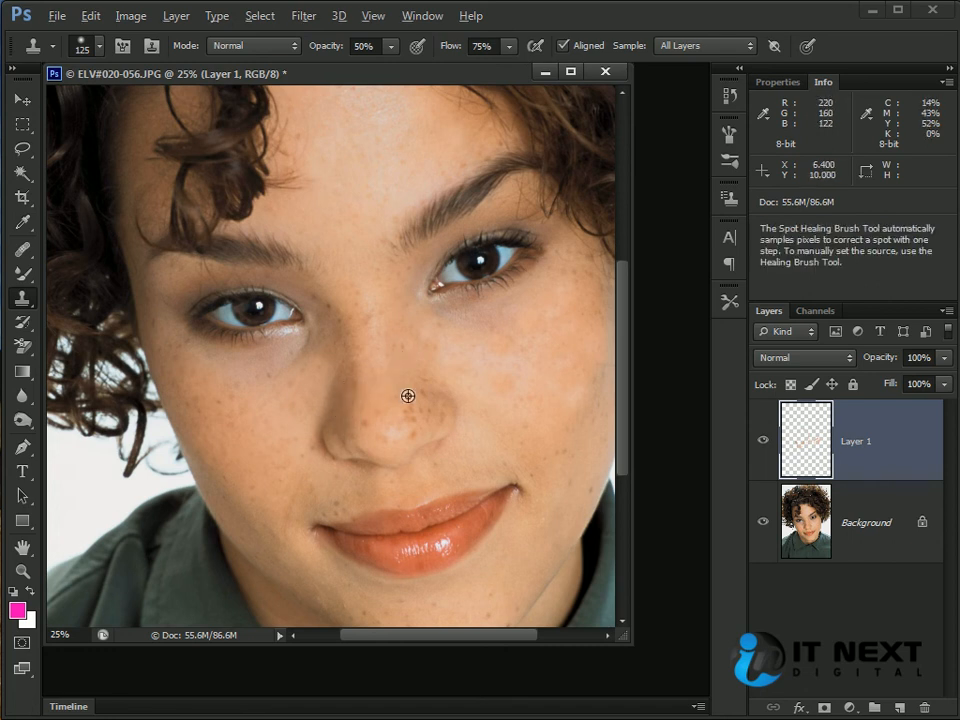
pyautogui.click(407, 395)
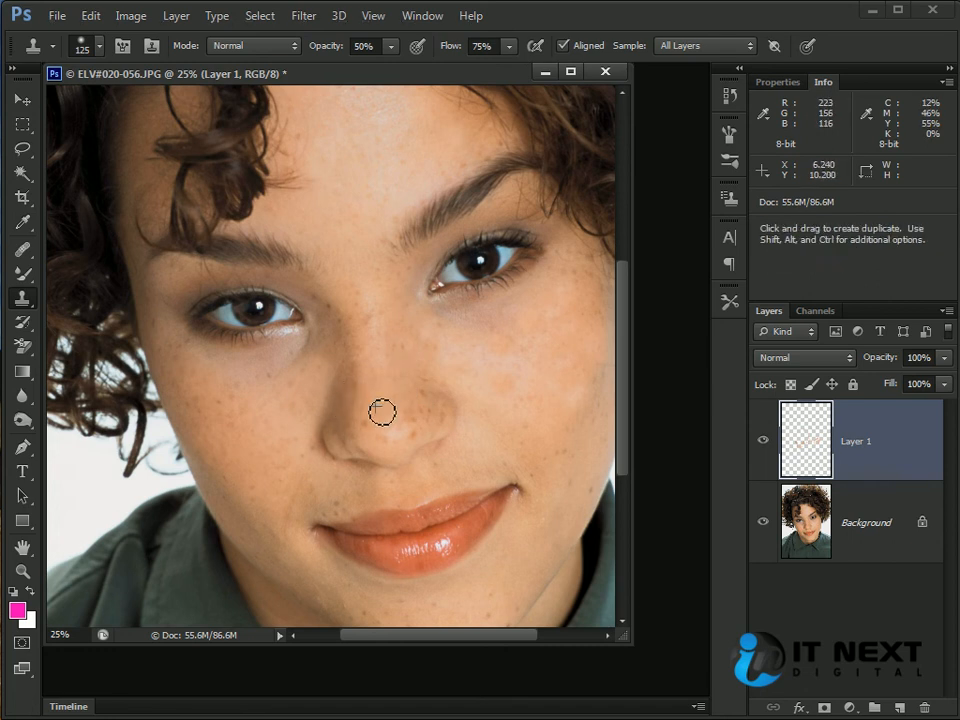
pyautogui.keyDown('alt'); pyautogui.click(422, 352); pyautogui.keyUp('alt')
pyautogui.moveTo(413, 420); pyautogui.dragTo(432, 385)
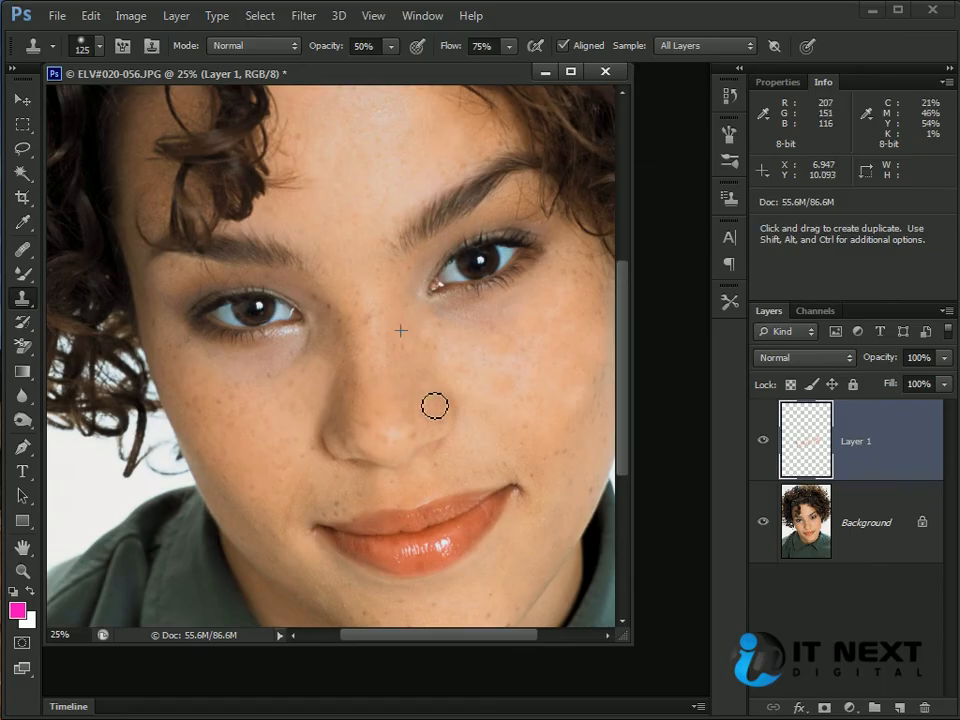
pyautogui.keyDown('alt'); pyautogui.click(400, 391); pyautogui.keyUp('alt')
pyautogui.moveTo(391, 440); pyautogui.dragTo(375, 428)
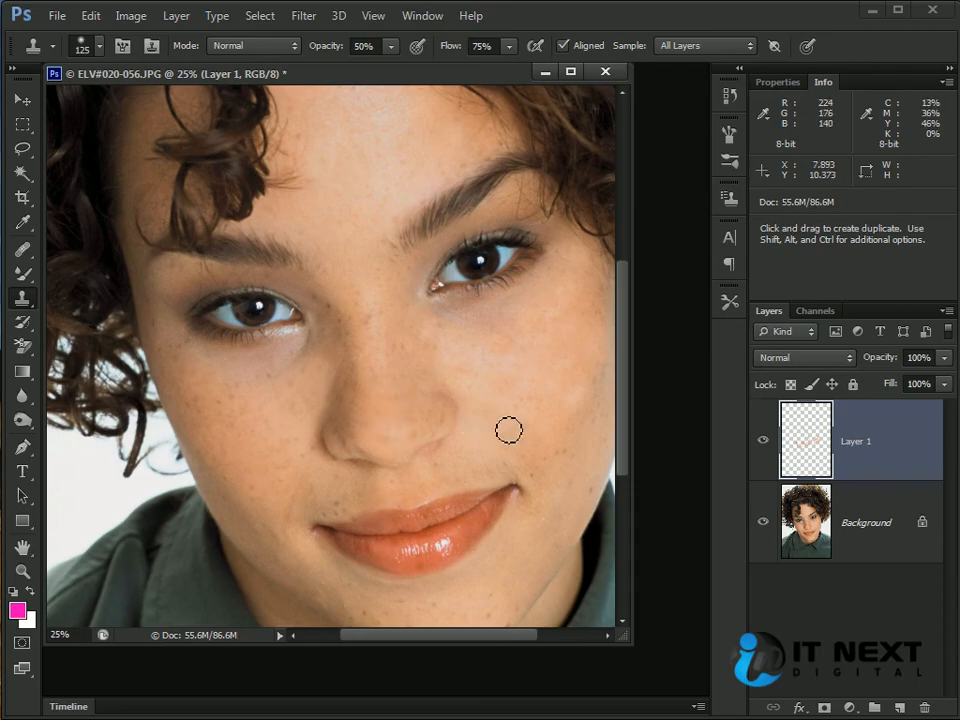
# Step: Compare the portrait before and after retouching by toggling the visibility of Background and Layer 1
pyautogui.moveTo(476, 422); pyautogui.dragTo(411, 332)
pyautogui.click(762, 523)
pyautogui.click(762, 523)
pyautogui.click(762, 523)
pyautogui.click(762, 523)
pyautogui.click(762, 523)
pyautogui.click(762, 523)
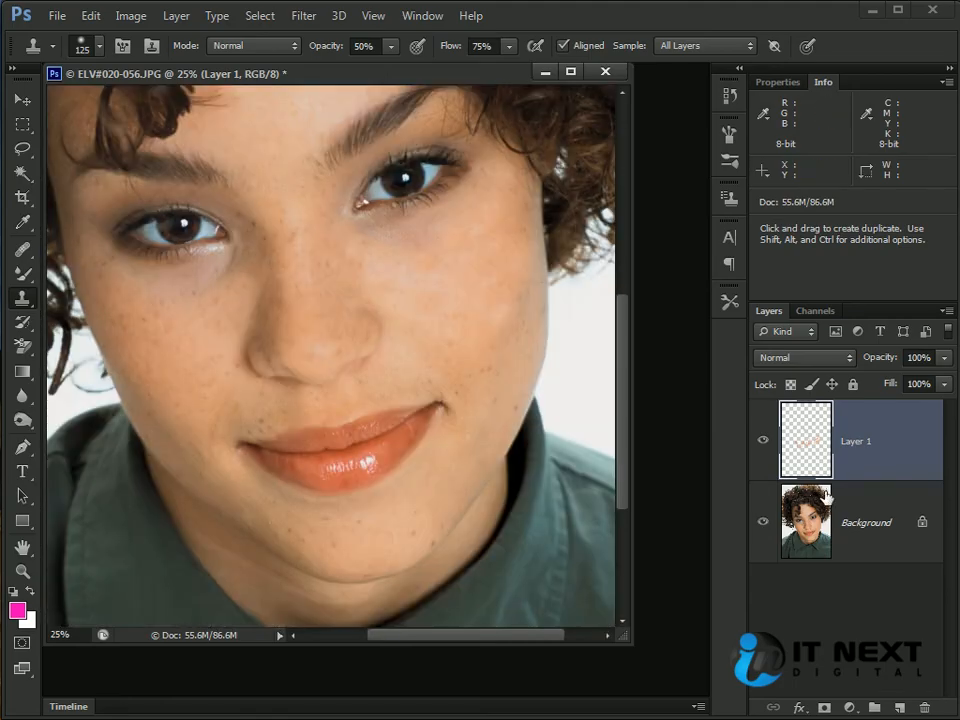
pyautogui.click(762, 441)
pyautogui.click(762, 441)
pyautogui.click(762, 441)
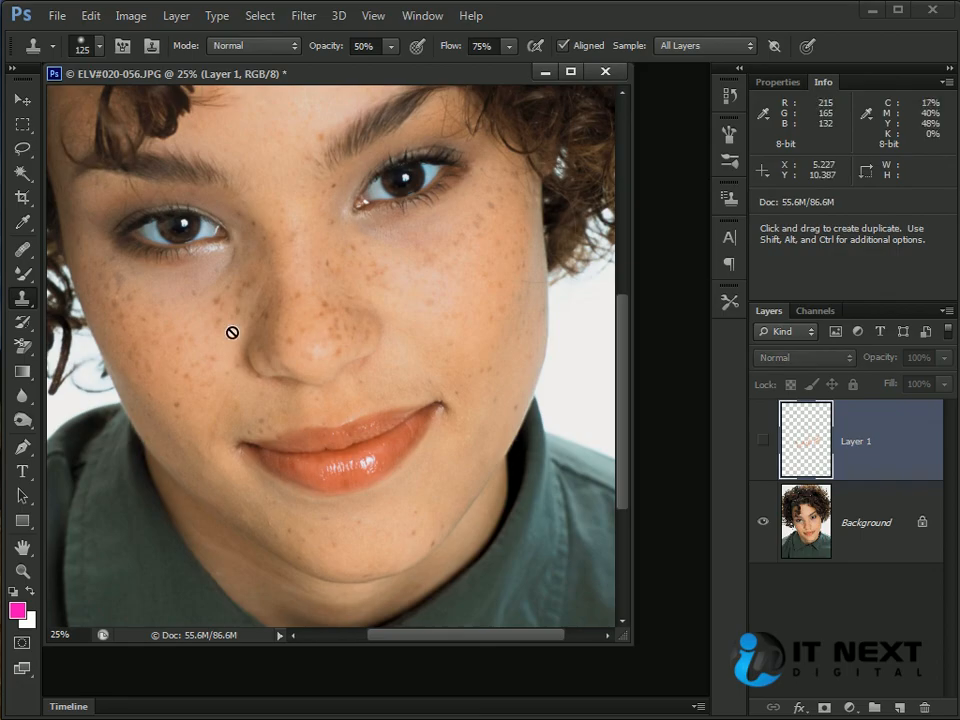
pyautogui.click(763, 441)
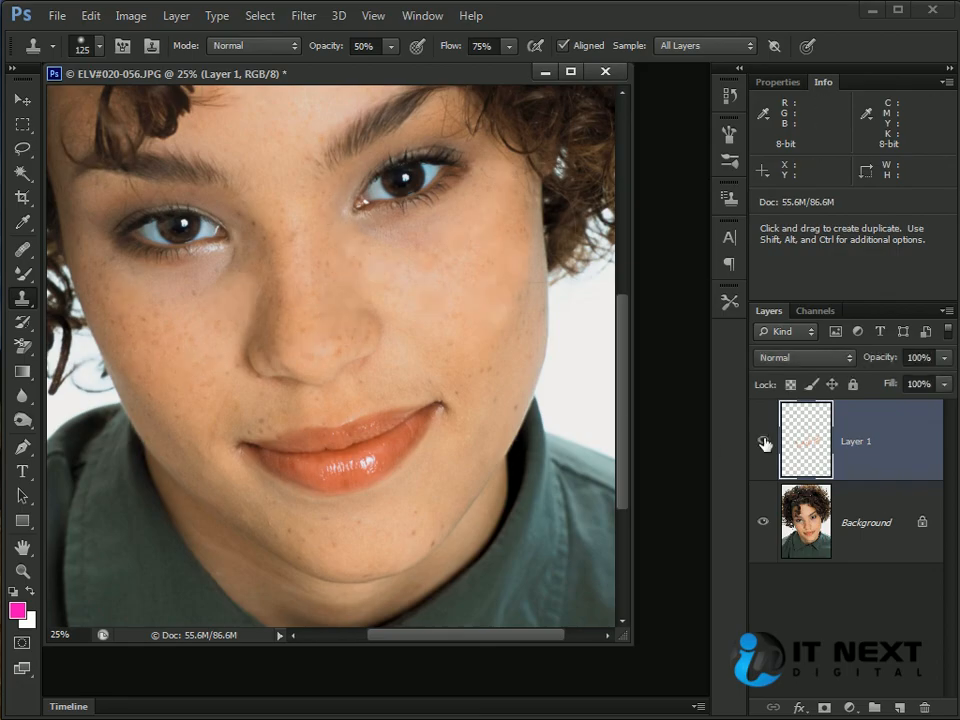
# Step: Switch to the Pattern Stamp tool, choose the third pattern, a grey woven texture, and dab it once on the cheek
pyautogui.click(22, 297)
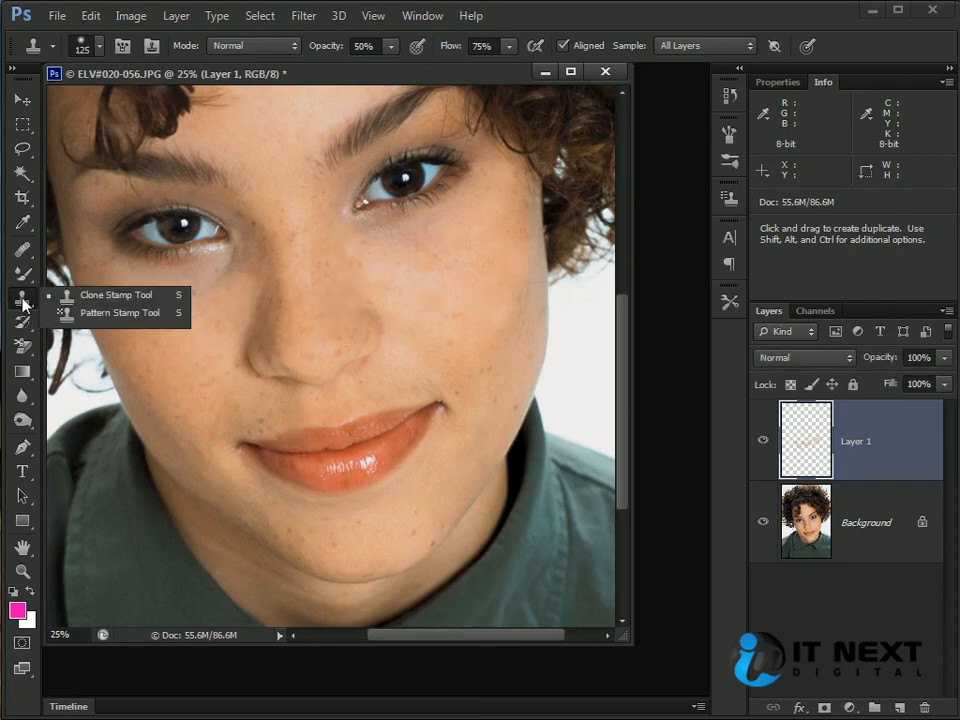
pyautogui.click(146, 315)
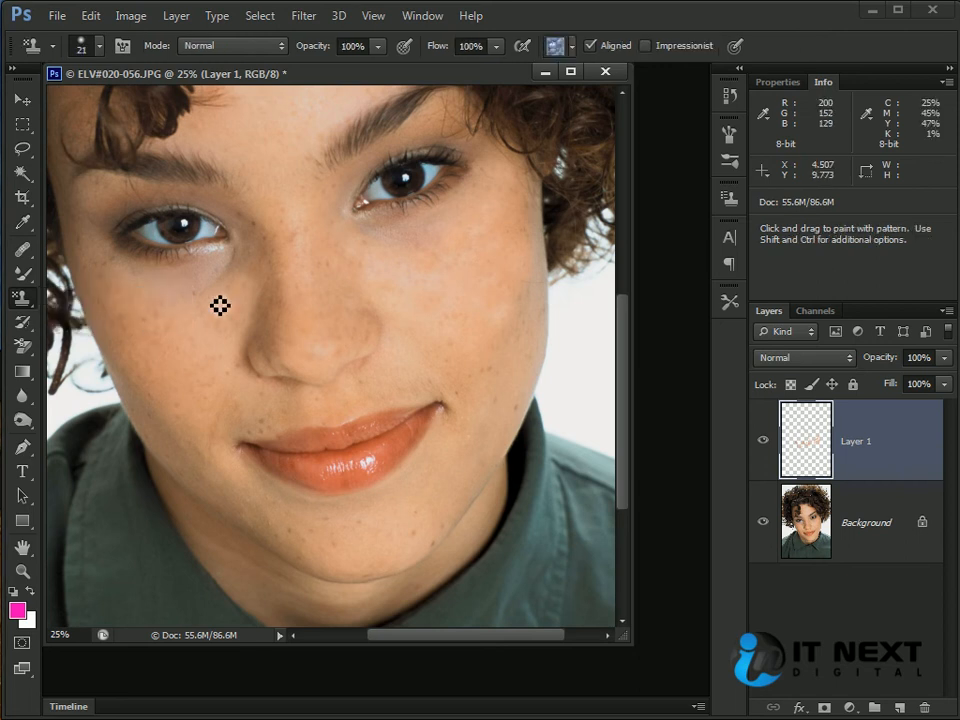
pyautogui.click(556, 46)
pyautogui.click(525, 92)
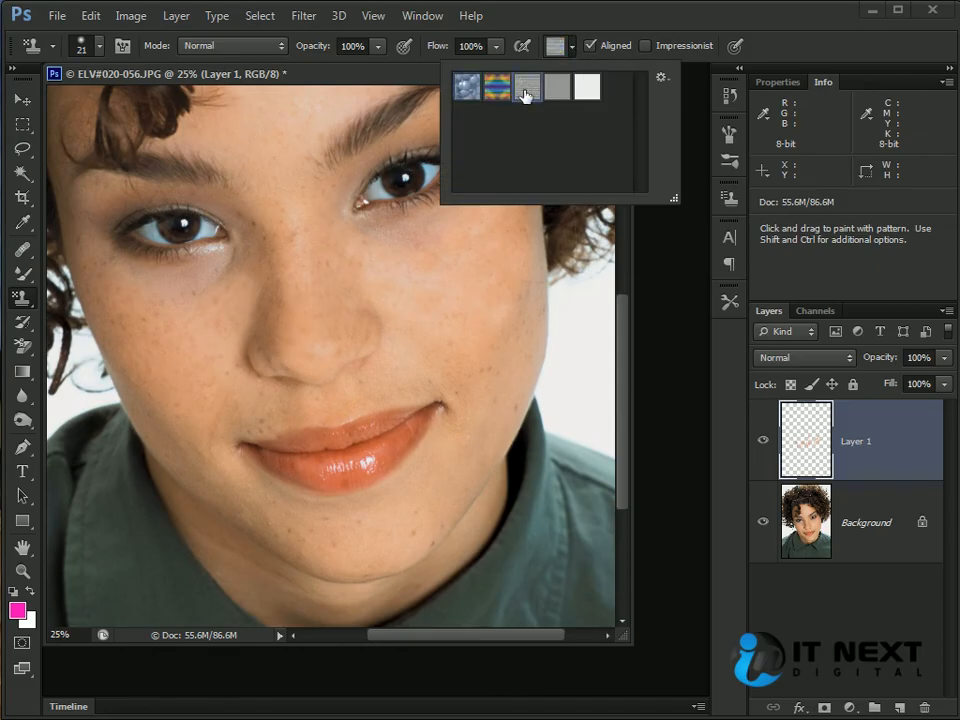
pyautogui.click(396, 311)
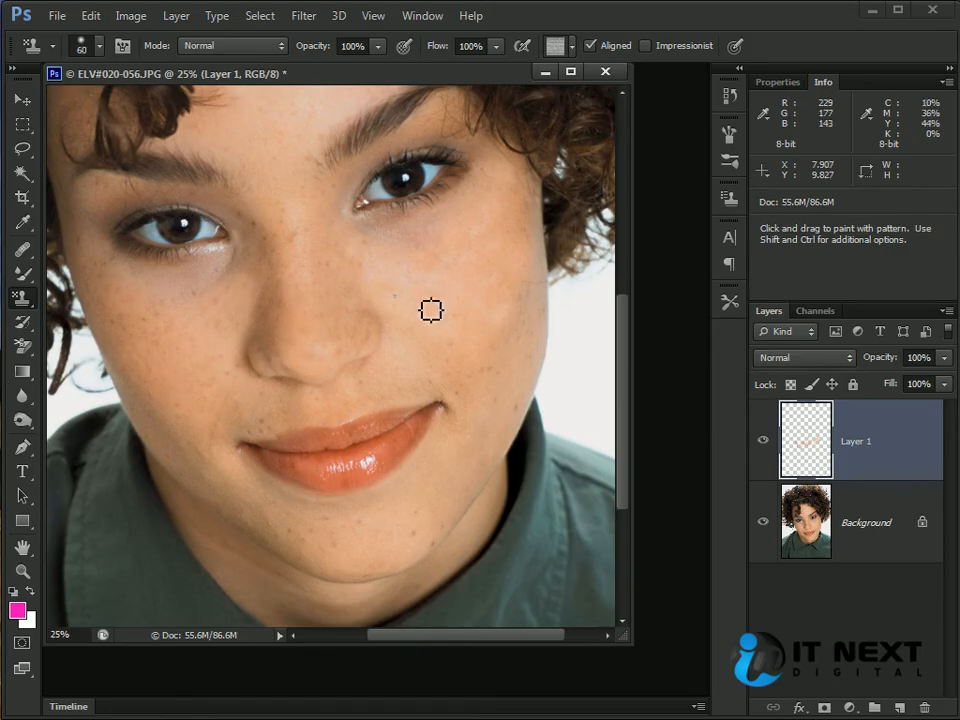
# Step: Try painting the pattern over the face with a 1000 px brush, first in Normal and then in Multiply mode
pyautogui.moveTo(355, 205)
pyautogui.mouseDown()
pyautogui.moveTo(340, 250)
pyautogui.moveTo(250, 220)
pyautogui.moveTo(315, 320)
pyautogui.moveTo(198, 162)
pyautogui.moveTo(125, 165)
pyautogui.moveTo(300, 135)
pyautogui.mouseUp()
pyautogui.hotkey('ctrl', 'z')
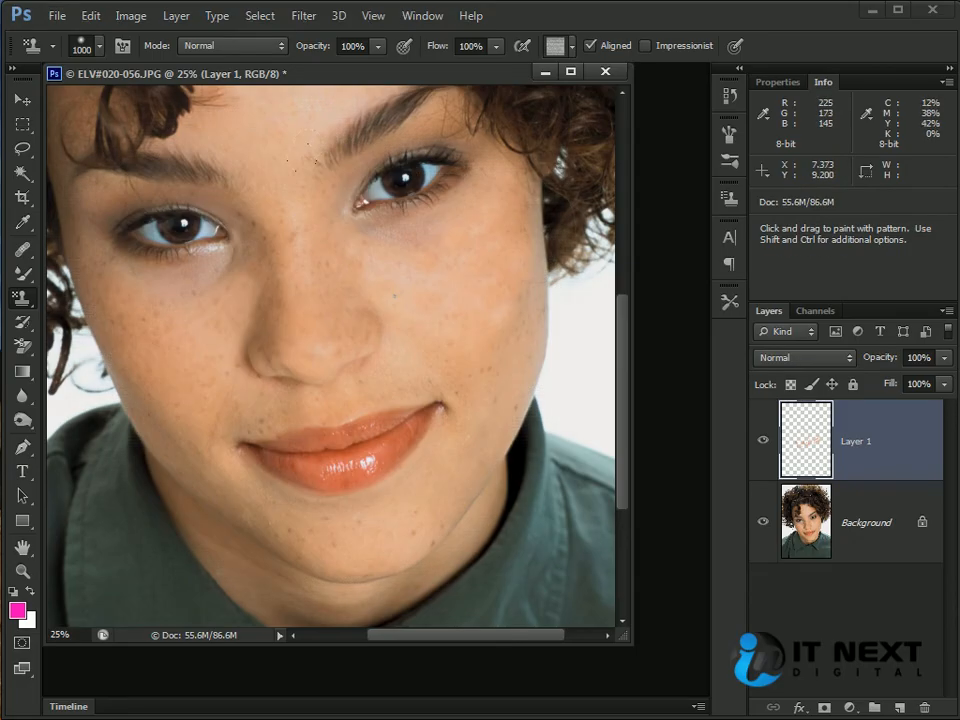
pyautogui.click(263, 47)
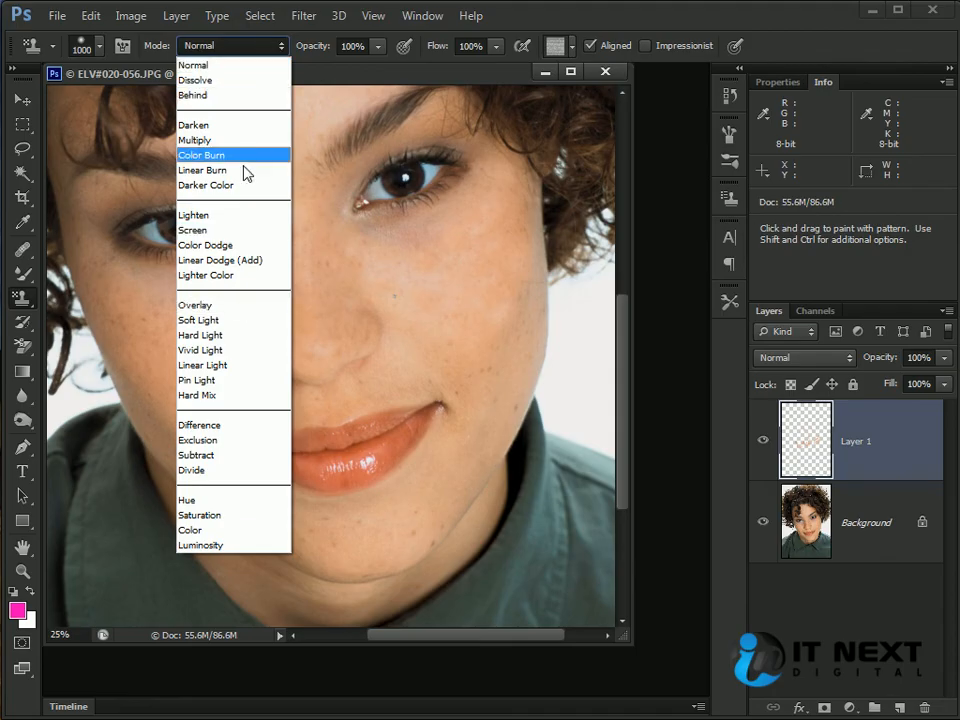
pyautogui.click(196, 140)
pyautogui.moveTo(445, 295)
pyautogui.mouseDown()
pyautogui.moveTo(285, 280)
pyautogui.moveTo(185, 248)
pyautogui.moveTo(293, 403)
pyautogui.mouseUp()
pyautogui.hotkey('ctrl', 'z')
pyautogui.click(264, 46)
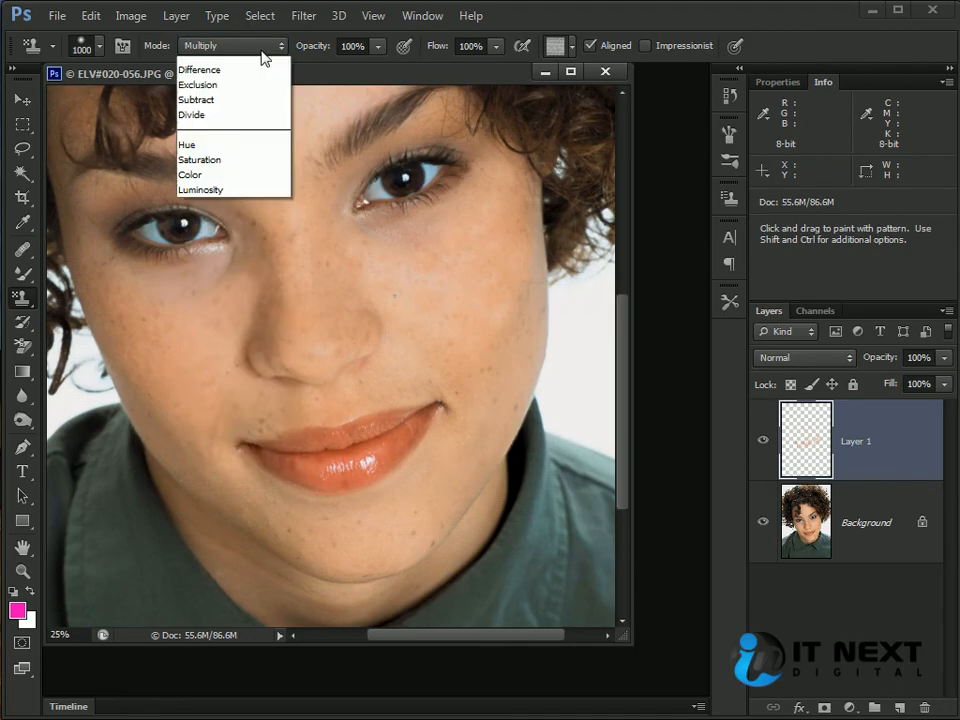
pyautogui.press('Escape')
# Step: Add a new empty layer and place it between Layer 1 and Background
pyautogui.click(801, 493)
pyautogui.click(816, 445)
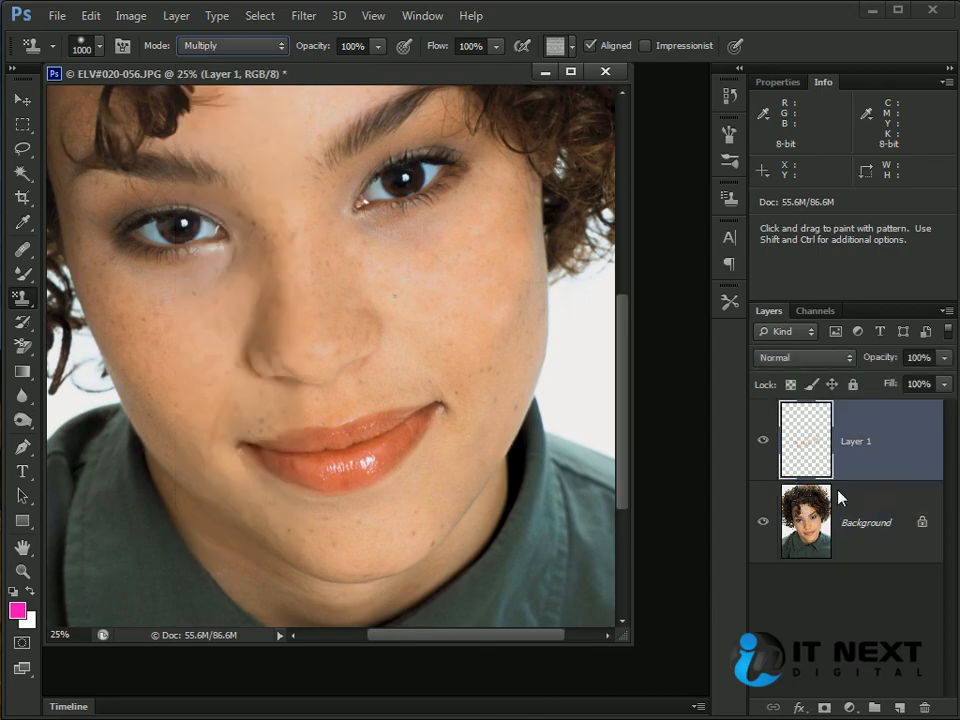
pyautogui.click(899, 708)
pyautogui.moveTo(838, 528); pyautogui.dragTo(814, 400)
pyautogui.moveTo(826, 516); pyautogui.dragTo(829, 475)
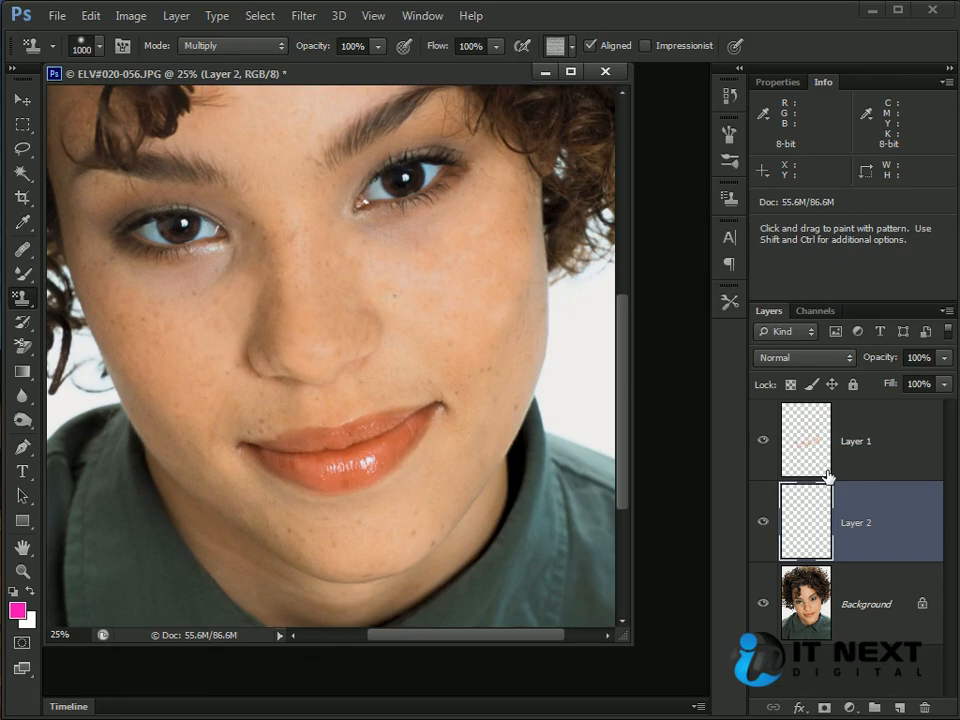
# Step: Try painting the pattern over the face on Layer 1 in Soft Light mode, with the layer hidden and shown
pyautogui.click(763, 440)
pyautogui.moveTo(283, 109)
pyautogui.mouseDown()
pyautogui.moveTo(450, 380)
pyautogui.moveTo(300, 420)
pyautogui.moveTo(268, 169)
pyautogui.mouseUp()
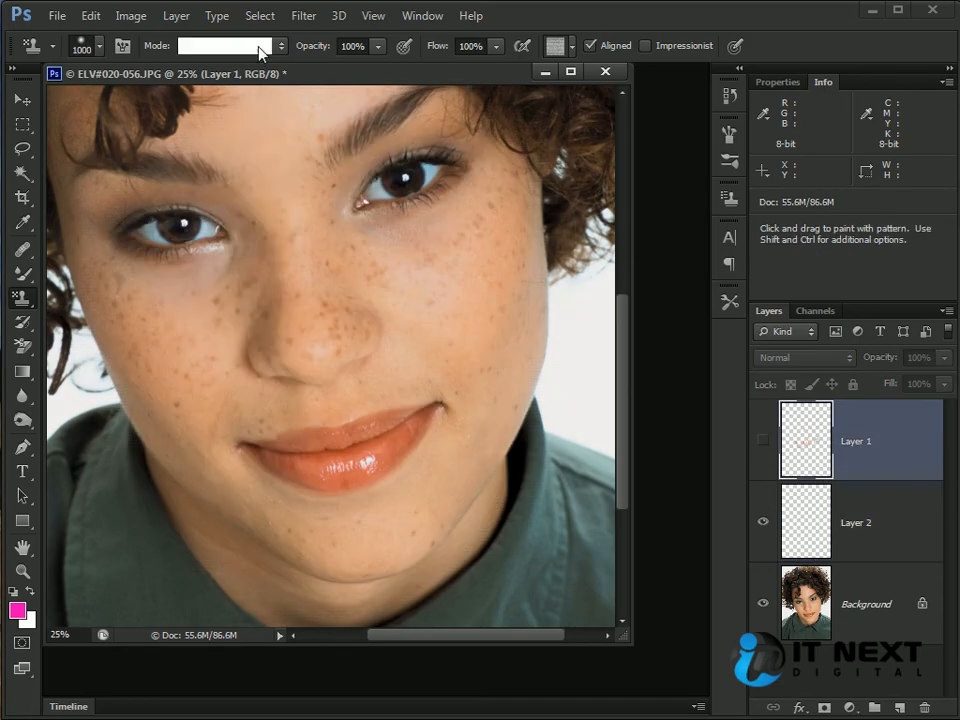
pyautogui.click(259, 47)
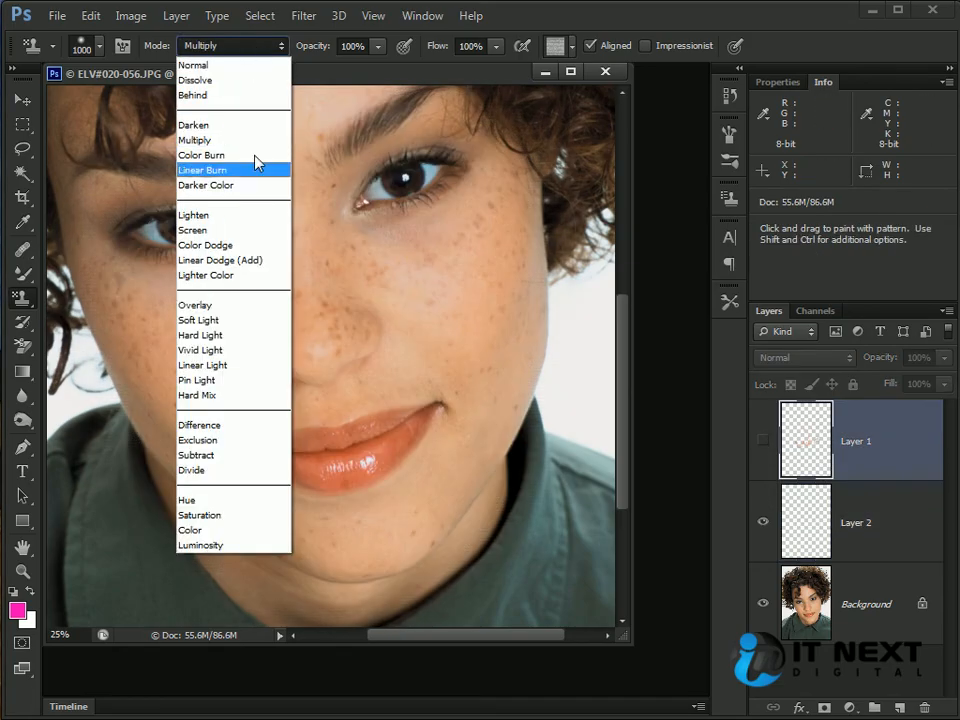
pyautogui.click(236, 324)
pyautogui.click(405, 320)
pyautogui.click(392, 374)
pyautogui.click(763, 440)
pyautogui.moveTo(450, 160)
pyautogui.mouseDown()
pyautogui.moveTo(330, 240)
pyautogui.moveTo(200, 300)
pyautogui.mouseUp()
pyautogui.hotkey('ctrl', 'z')
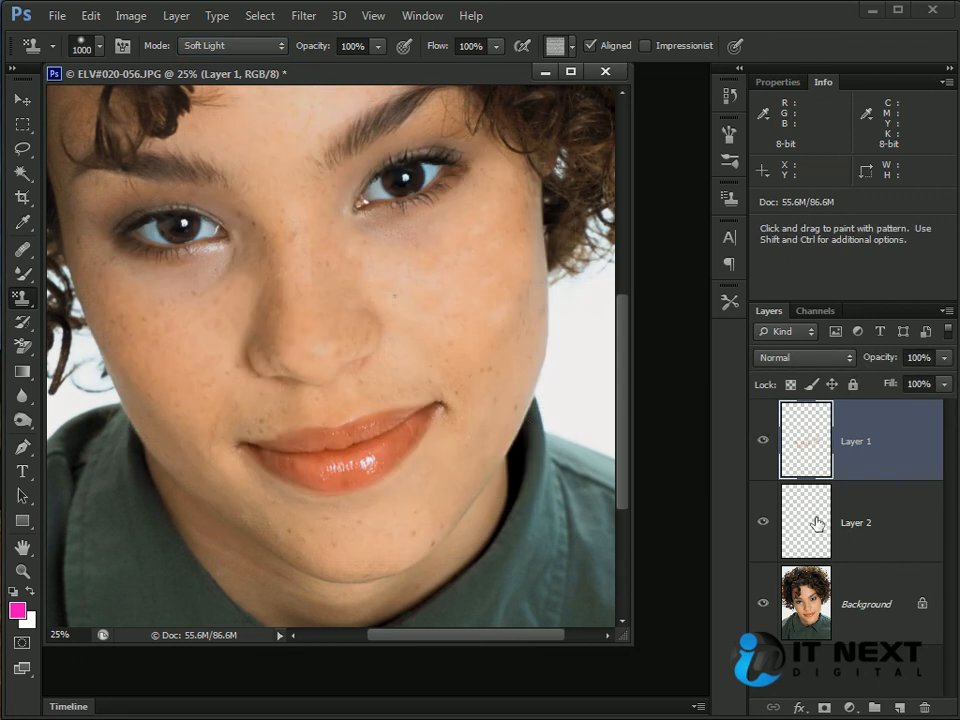
# Step: Try painting the pattern over the face on Layer 2 beneath the visible retouching
pyautogui.click(814, 516)
pyautogui.moveTo(430, 180)
pyautogui.mouseDown()
pyautogui.moveTo(370, 260)
pyautogui.moveTo(190, 190)
pyautogui.moveTo(110, 110)
pyautogui.mouseUp()
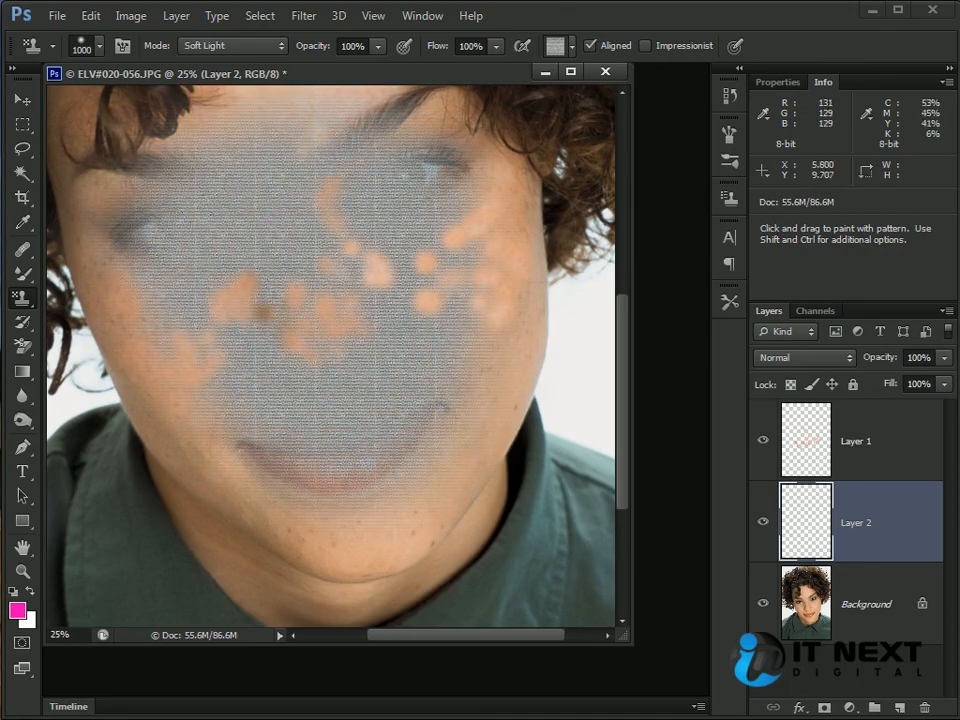
pyautogui.hotkey('ctrl', 'z')
# Step: Hide Layer 1 and try painting the pattern on Layer 2 in Soft Light mode
pyautogui.click(816, 452)
pyautogui.click(764, 441)
pyautogui.click(814, 518)
pyautogui.moveTo(400, 230); pyautogui.dragTo(240, 300)
pyautogui.hotkey('ctrl', 'z')
# Step: Change the Pattern Stamp's mode to Vivid Light and try painting the pattern over the face on Layer 2
pyautogui.click(233, 45)
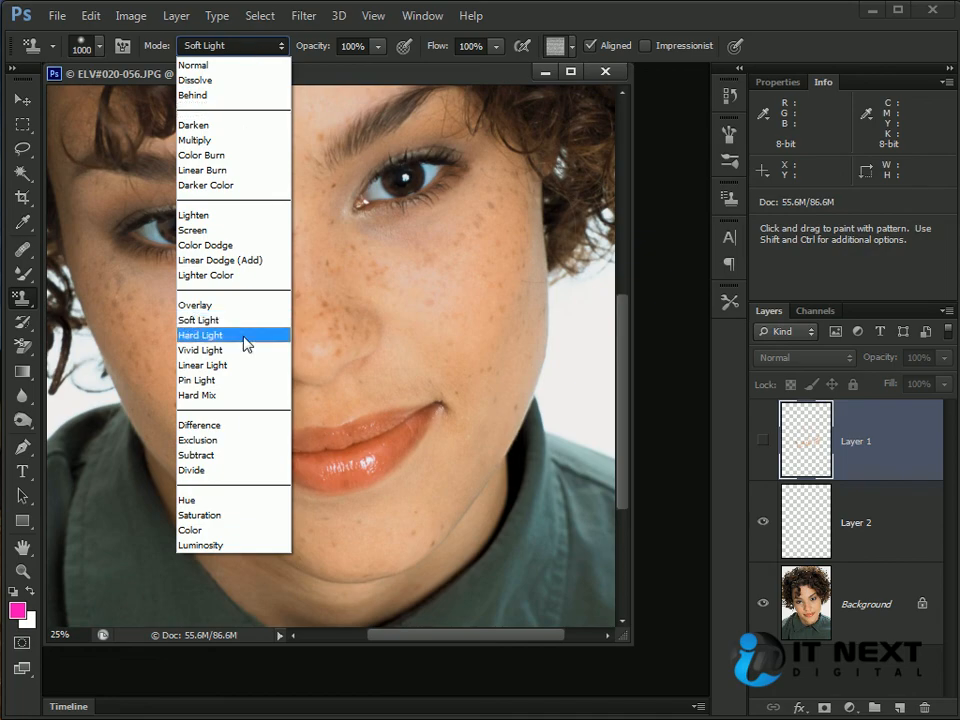
pyautogui.click(240, 350)
pyautogui.click(380, 318)
pyautogui.click(405, 374)
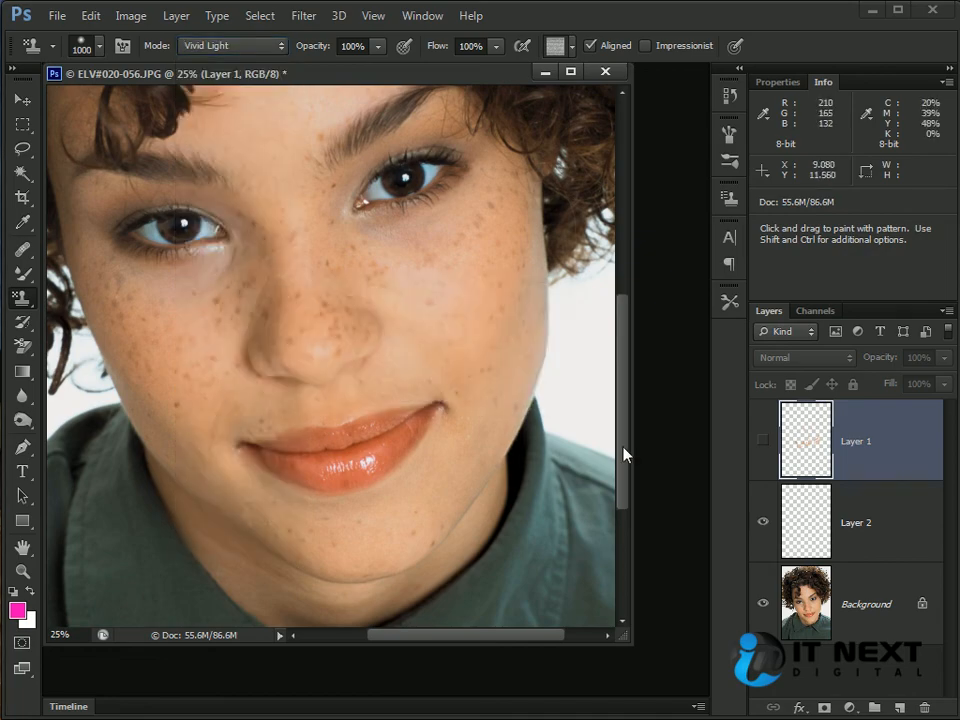
pyautogui.click(808, 519)
pyautogui.moveTo(150, 110); pyautogui.dragTo(426, 400)
pyautogui.hotkey('ctrl', 'z')
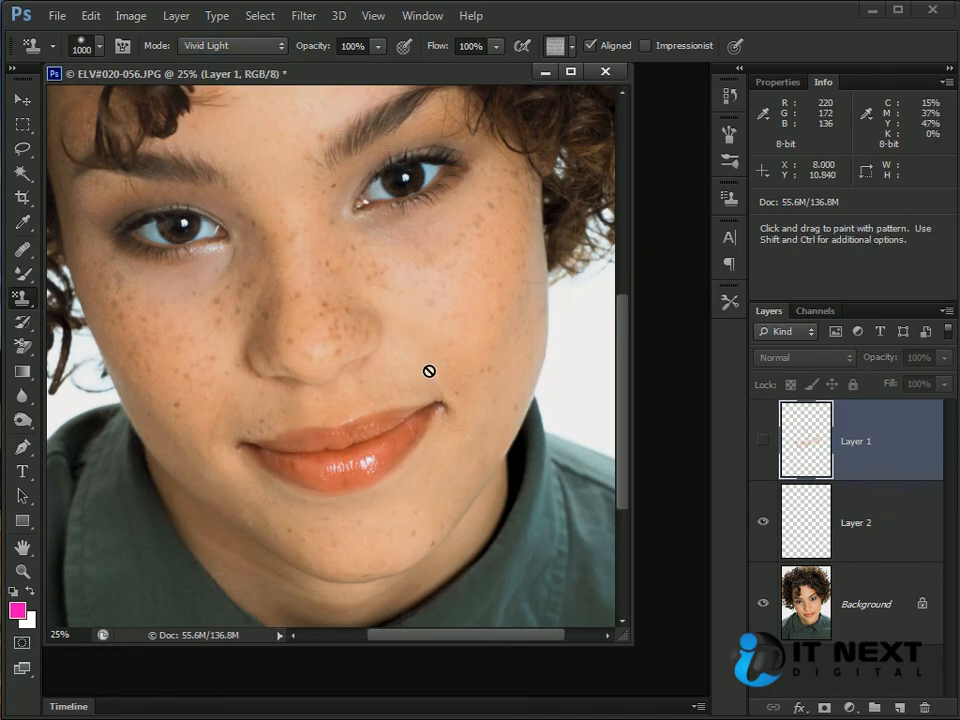
# Step: Change the Pattern Stamp's mode to Exclusion and try painting the pattern over the face on Layer 2
pyautogui.click(798, 536)
pyautogui.click(245, 46)
pyautogui.click(238, 442)
pyautogui.moveTo(330, 260)
pyautogui.mouseDown()
pyautogui.moveTo(391, 350)
pyautogui.moveTo(332, 380)
pyautogui.mouseUp()
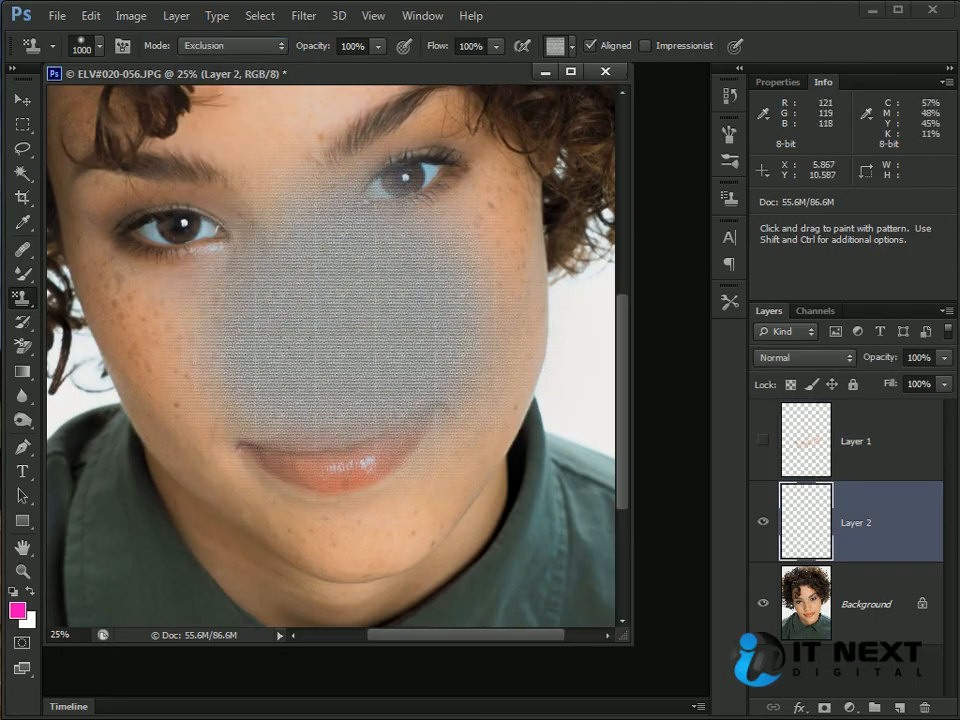
pyautogui.hotkey('ctrl', 'z')
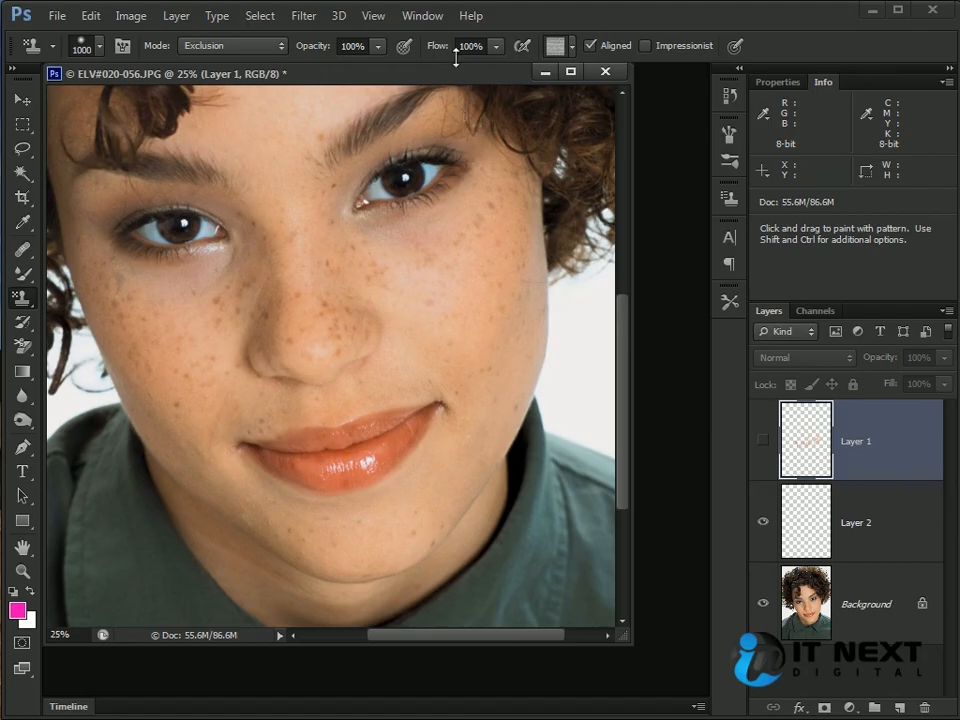
# Step: Try painting the pattern over the nose and mouth directly on the Background layer in Exclusion mode
pyautogui.click(797, 517)
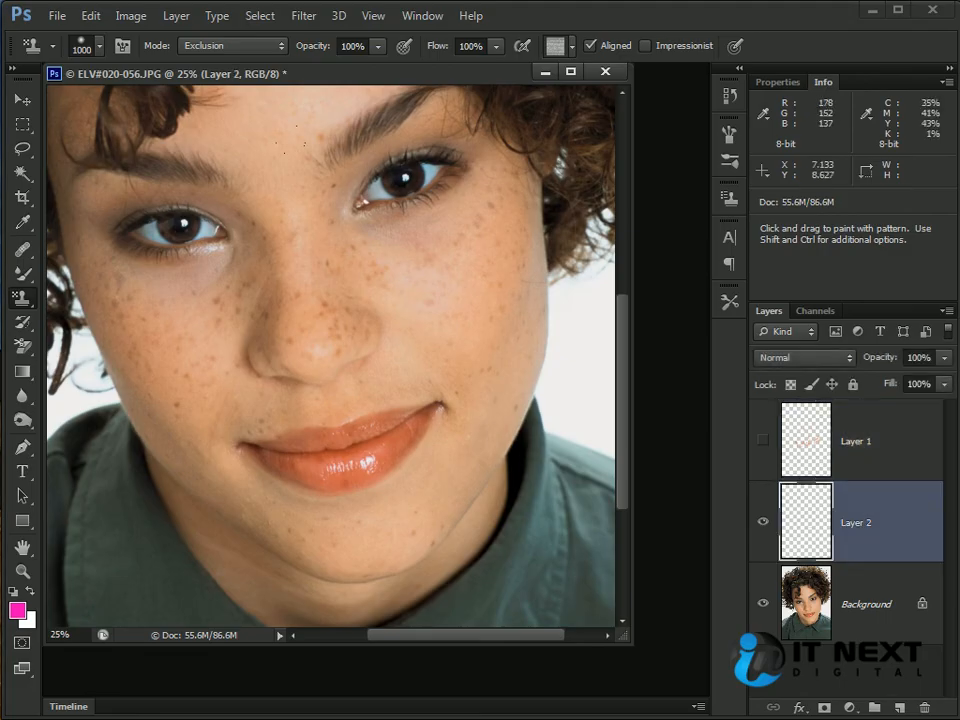
pyautogui.click(830, 605)
pyautogui.click(826, 541)
pyautogui.click(828, 605)
pyautogui.moveTo(400, 315)
pyautogui.mouseDown()
pyautogui.moveTo(268, 349)
pyautogui.moveTo(354, 387)
pyautogui.mouseUp()
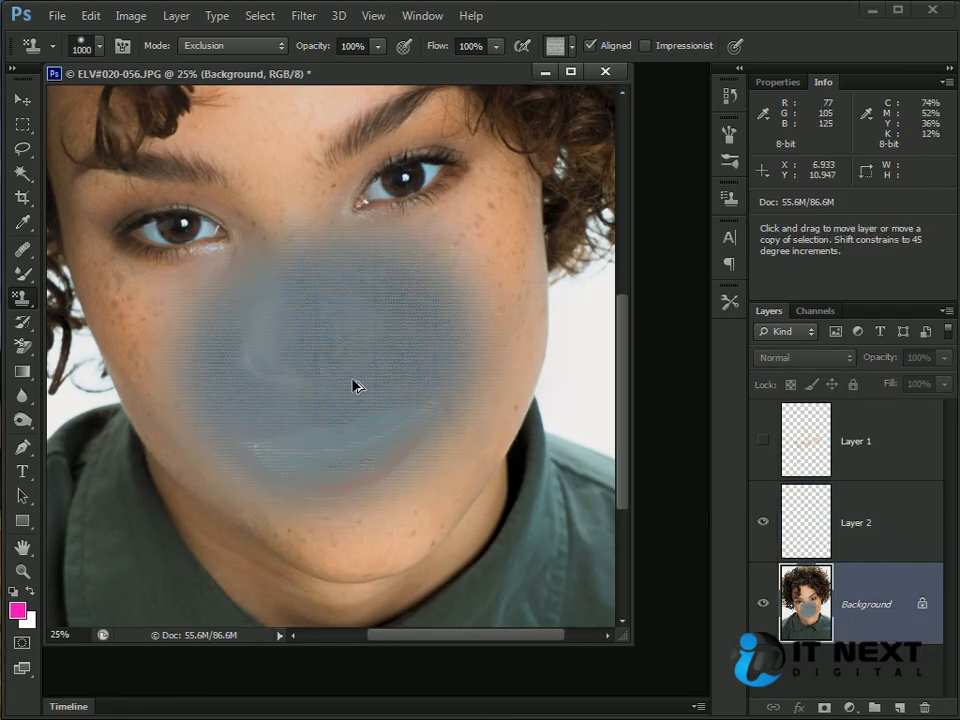
pyautogui.hotkey('ctrl', 'z')
pyautogui.click(352, 346)
pyautogui.click(409, 381)
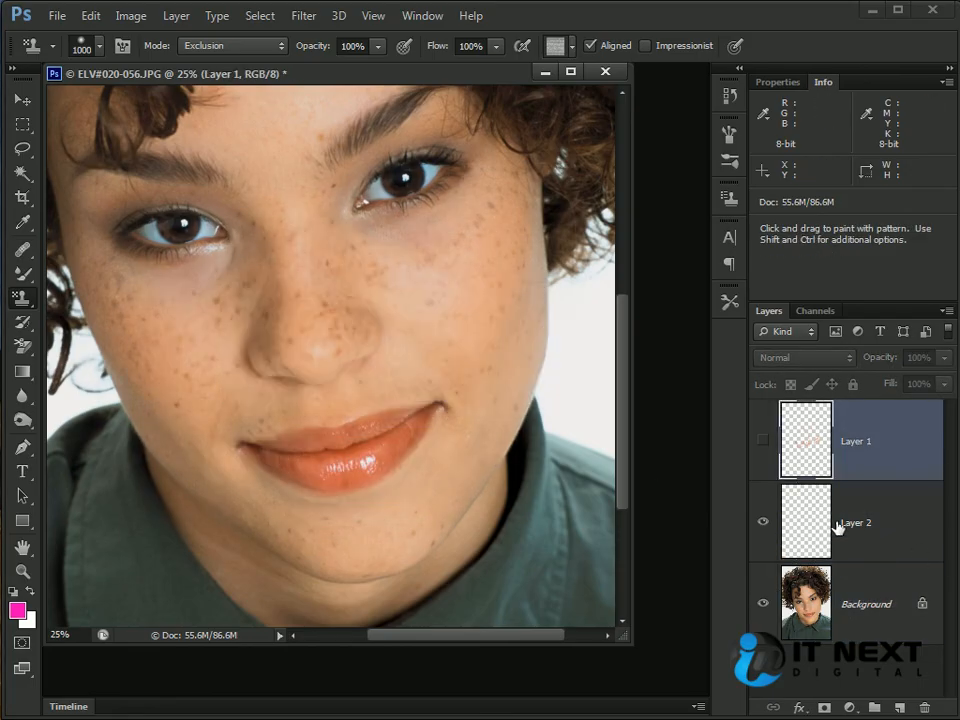
# Step: Choose the white pattern for the Pattern Stamp and try painting it over the face on the Background layer
pyautogui.click(808, 590)
pyautogui.click(557, 47)
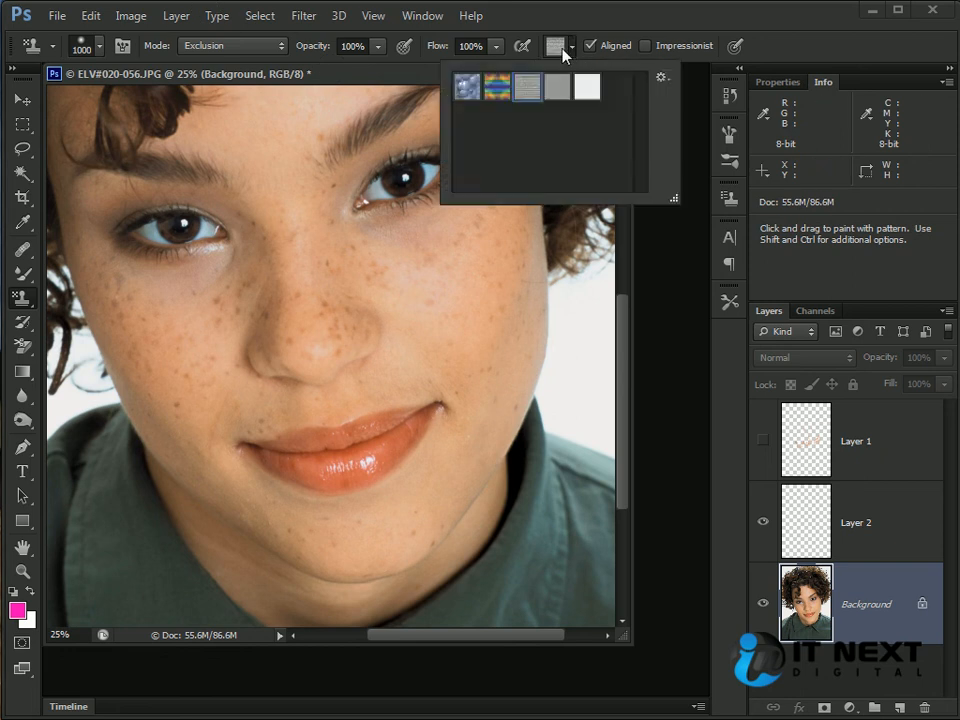
pyautogui.click(587, 88)
pyautogui.click(497, 281)
pyautogui.moveTo(474, 287)
pyautogui.mouseDown()
pyautogui.moveTo(255, 358)
pyautogui.moveTo(222, 342)
pyautogui.mouseUp()
pyautogui.hotkey('ctrl', 'z')
pyautogui.moveTo(392, 464); pyautogui.dragTo(187, 463)
pyautogui.moveTo(170, 222)
pyautogui.mouseDown()
pyautogui.moveTo(393, 218)
pyautogui.moveTo(295, 482)
pyautogui.moveTo(390, 612)
pyautogui.moveTo(64, 88)
pyautogui.moveTo(628, 292)
pyautogui.moveTo(250, 50)
pyautogui.moveTo(544, 327)
pyautogui.mouseUp()
pyautogui.hotkey('ctrl', 'z')
pyautogui.click(864, 534)
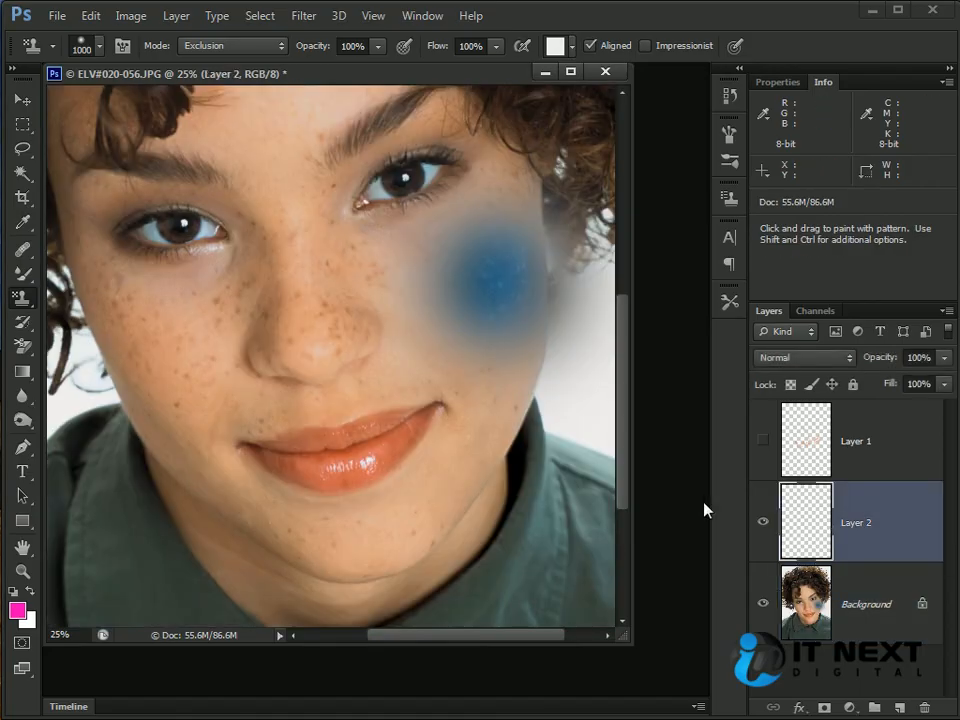
pyautogui.hotkey('ctrl', 'alt', 'z')
# Step: Paint the white pattern over the whole face on Layer 2
pyautogui.click(789, 502)
pyautogui.moveTo(330, 160)
pyautogui.mouseDown()
pyautogui.moveTo(180, 175)
pyautogui.moveTo(300, 370)
pyautogui.mouseUp()
pyautogui.moveTo(155, 236)
pyautogui.mouseDown()
pyautogui.moveTo(140, 510)
pyautogui.moveTo(350, 392)
pyautogui.moveTo(440, 402)
pyautogui.moveTo(110, 134)
pyautogui.moveTo(520, 120)
pyautogui.moveTo(265, 565)
pyautogui.mouseUp()
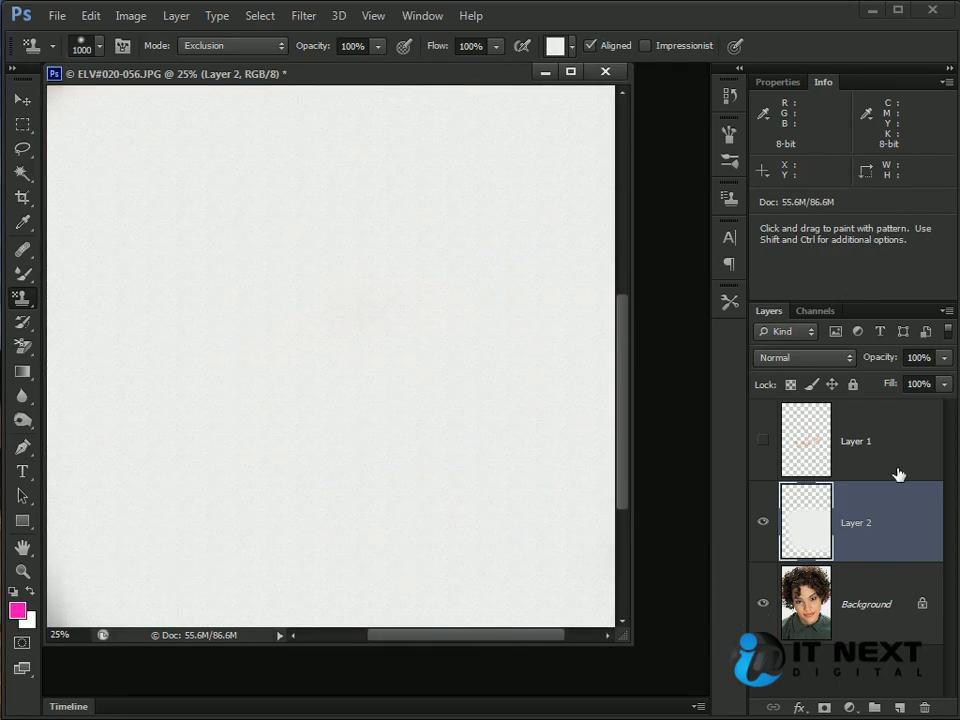
# Step: Try the Overlay and Exclusion blending modes on Layer 2 and return it to Normal
pyautogui.click(838, 368)
pyautogui.click(795, 600)
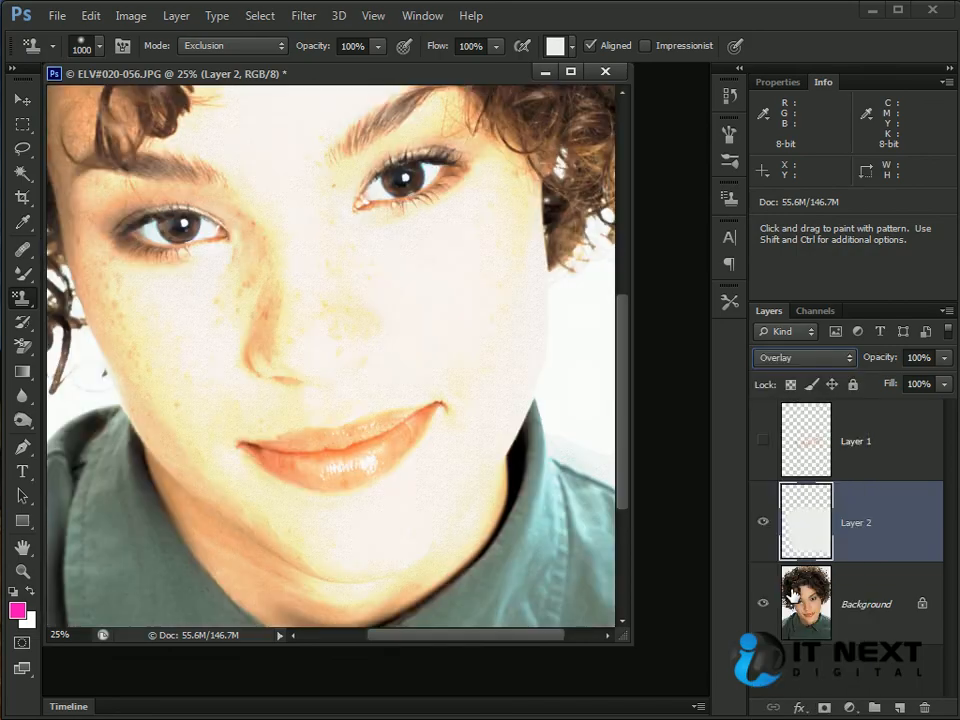
pyautogui.click(820, 358)
pyautogui.click(775, 708)
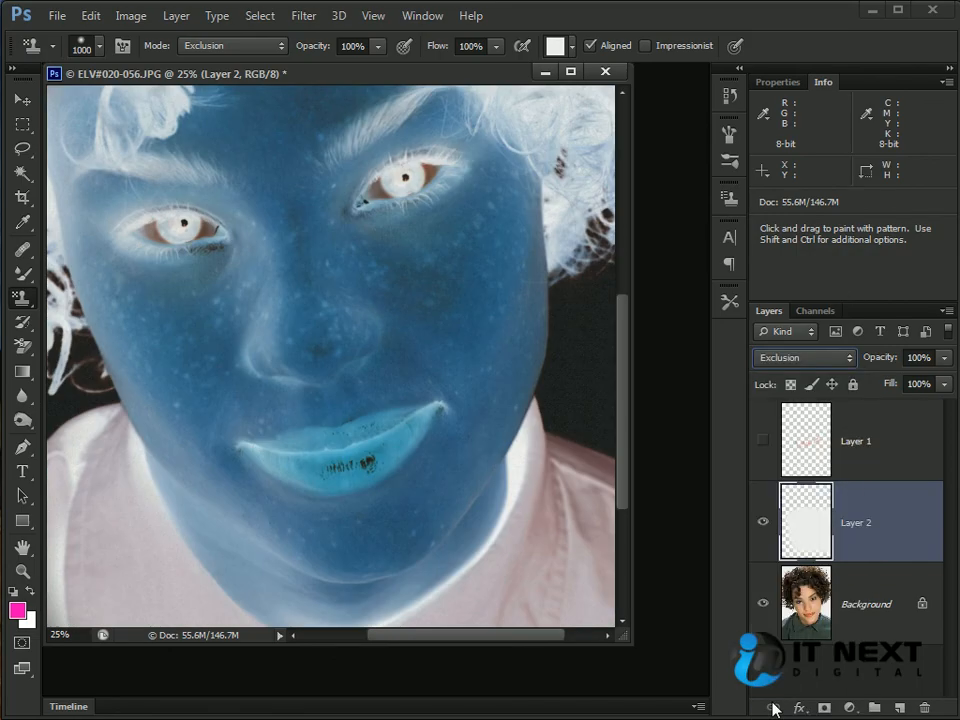
pyautogui.click(820, 358)
pyautogui.click(767, 375)
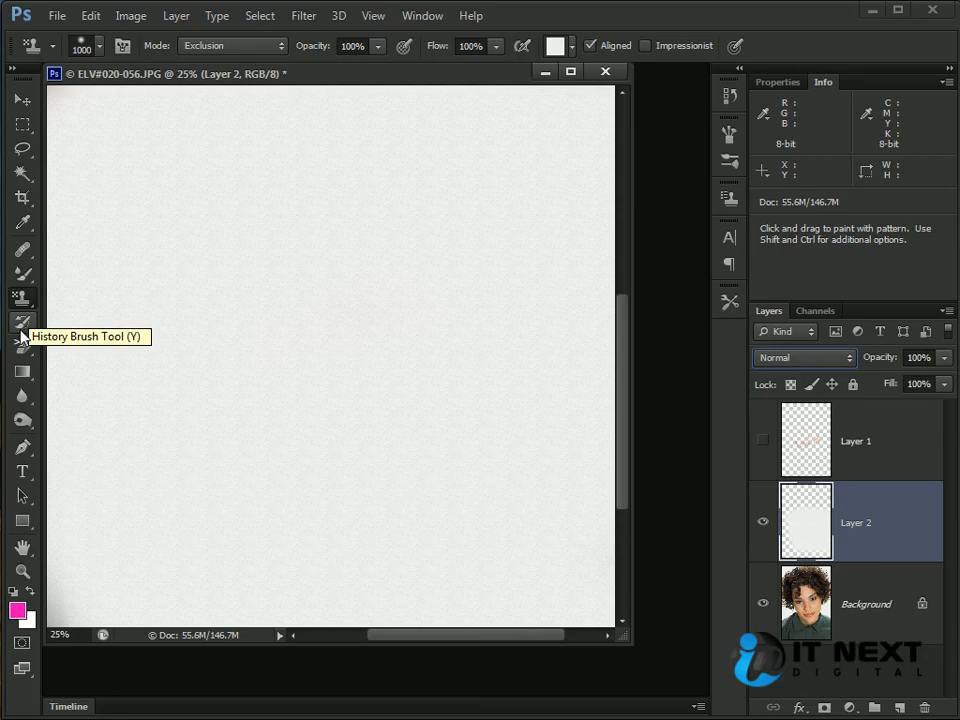
# Step: Delete Layer 2 and switch from the Pattern Stamp to the History Brush tool
pyautogui.moveTo(829, 516); pyautogui.dragTo(925, 707)
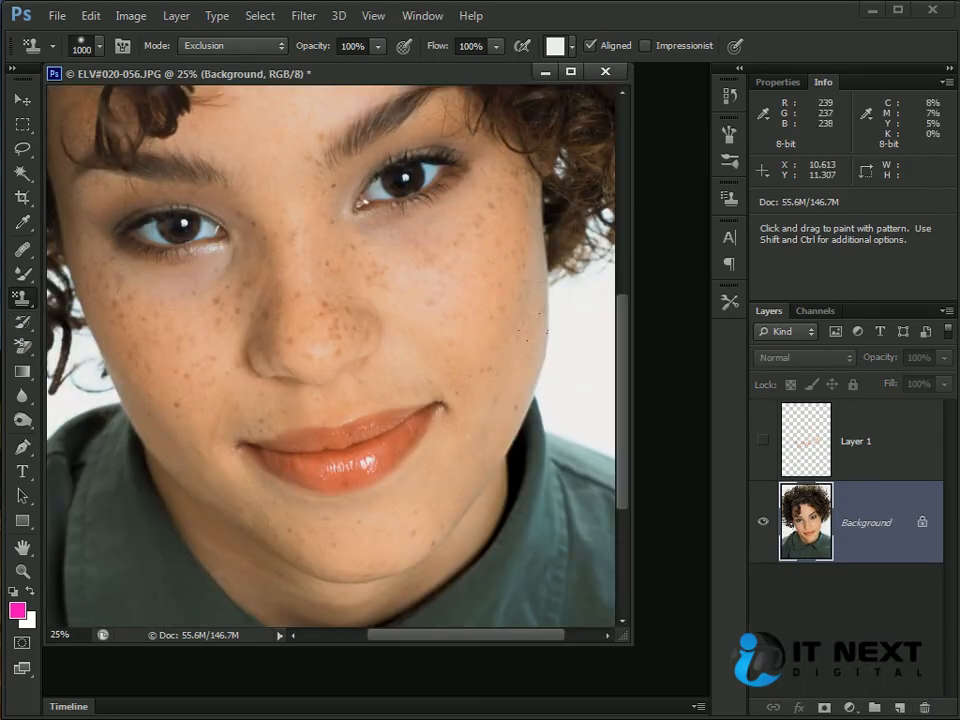
pyautogui.rightClick(25, 298)
pyautogui.click(80, 291)
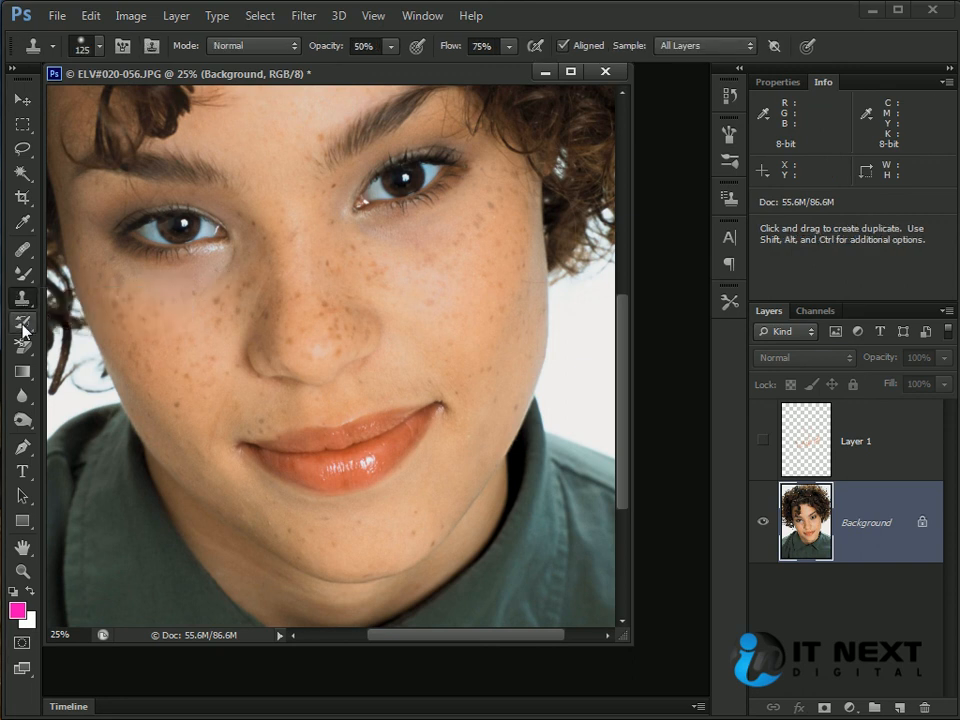
pyautogui.click(23, 330)
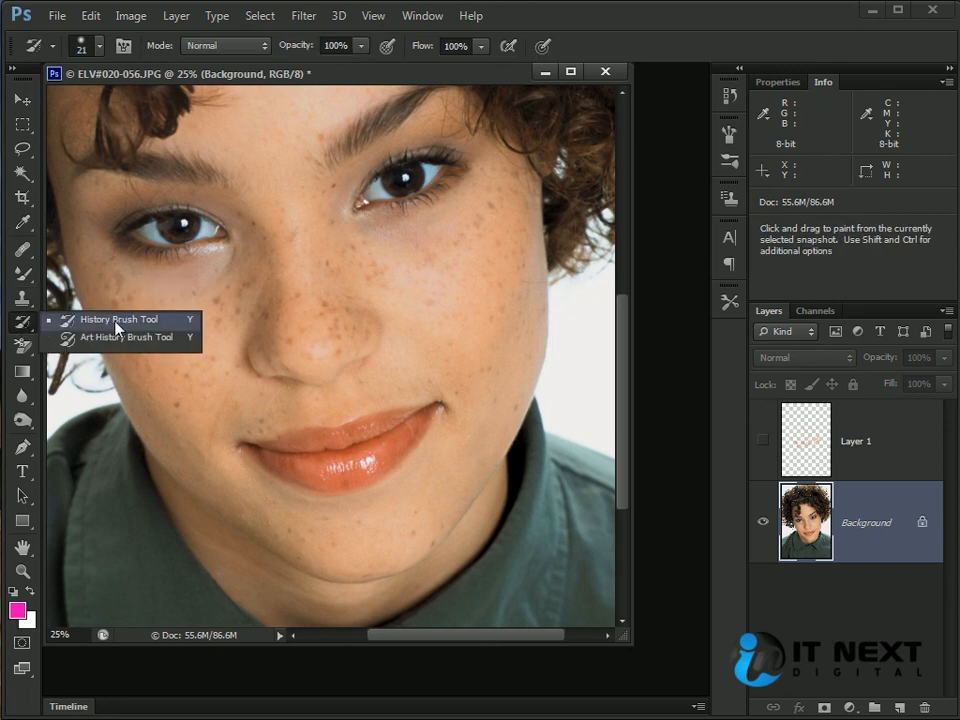